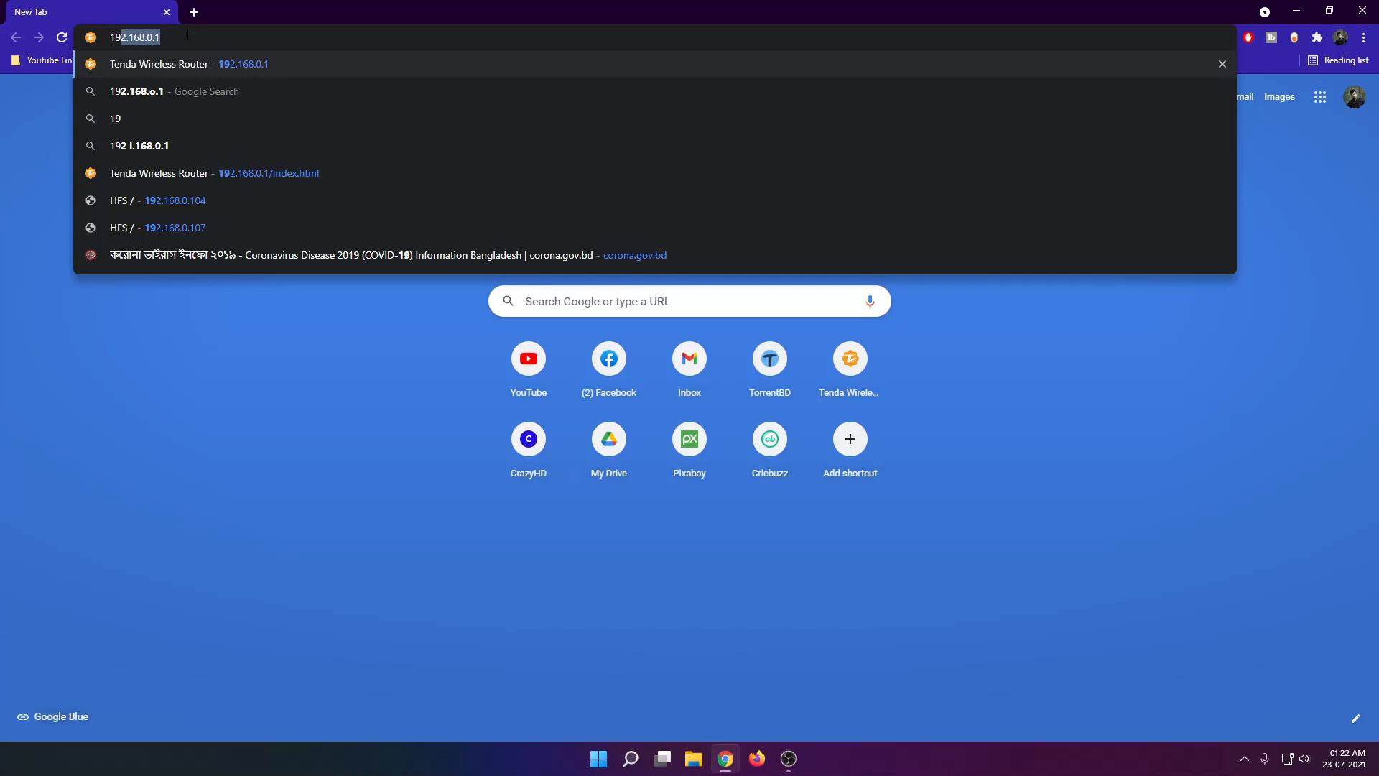
# Enter 192.168.0.1 as the browser address and look up the default gateway with ipconfig in Command Prompt.
pyautogui.write('2.168.0.1')
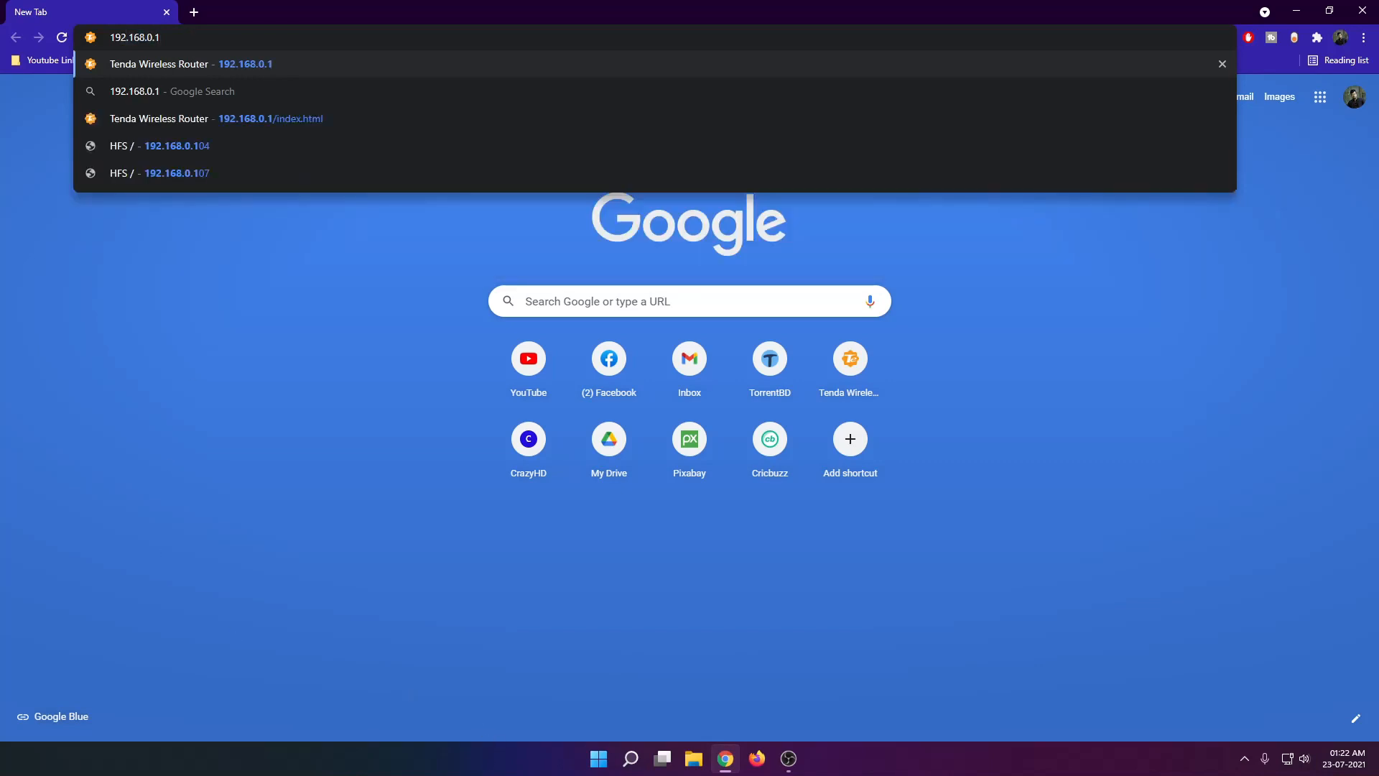
pyautogui.click(631, 758)
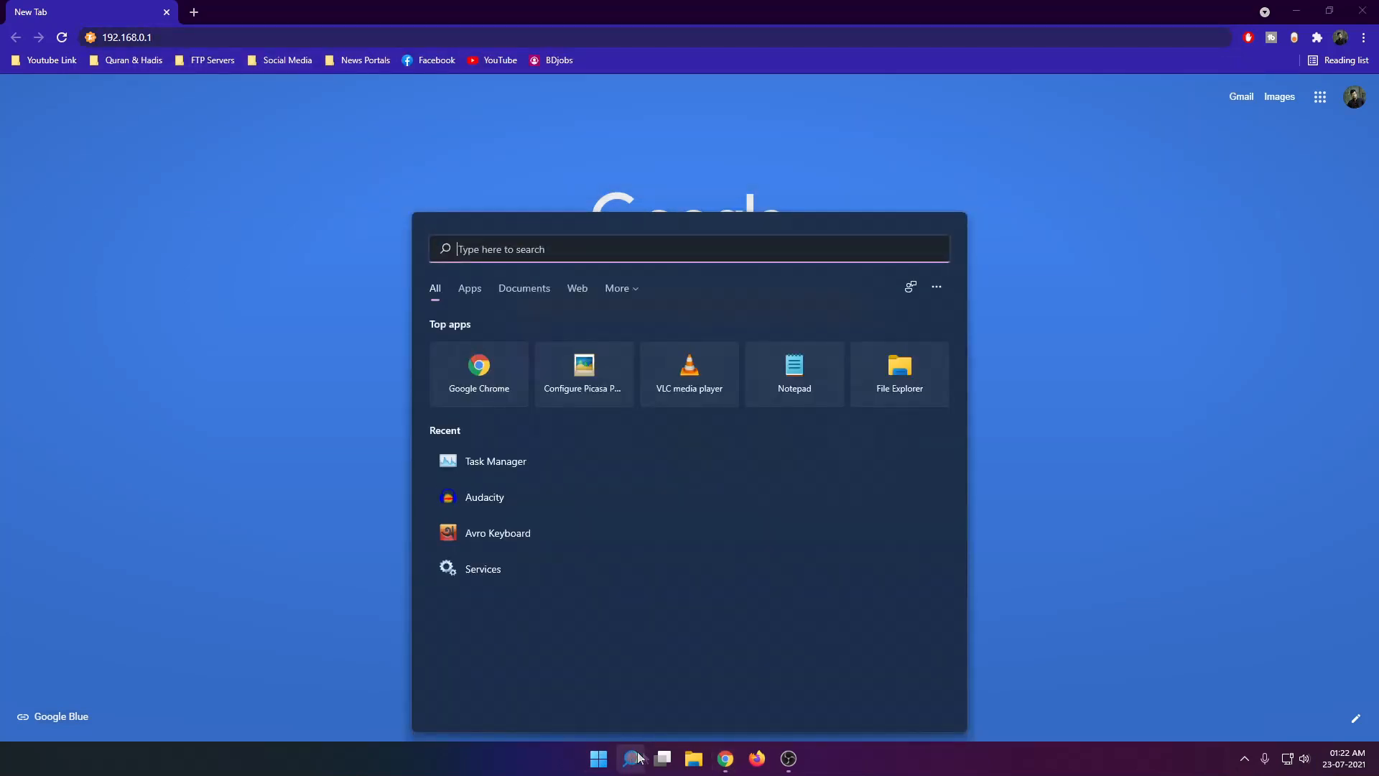
pyautogui.write('cmd')
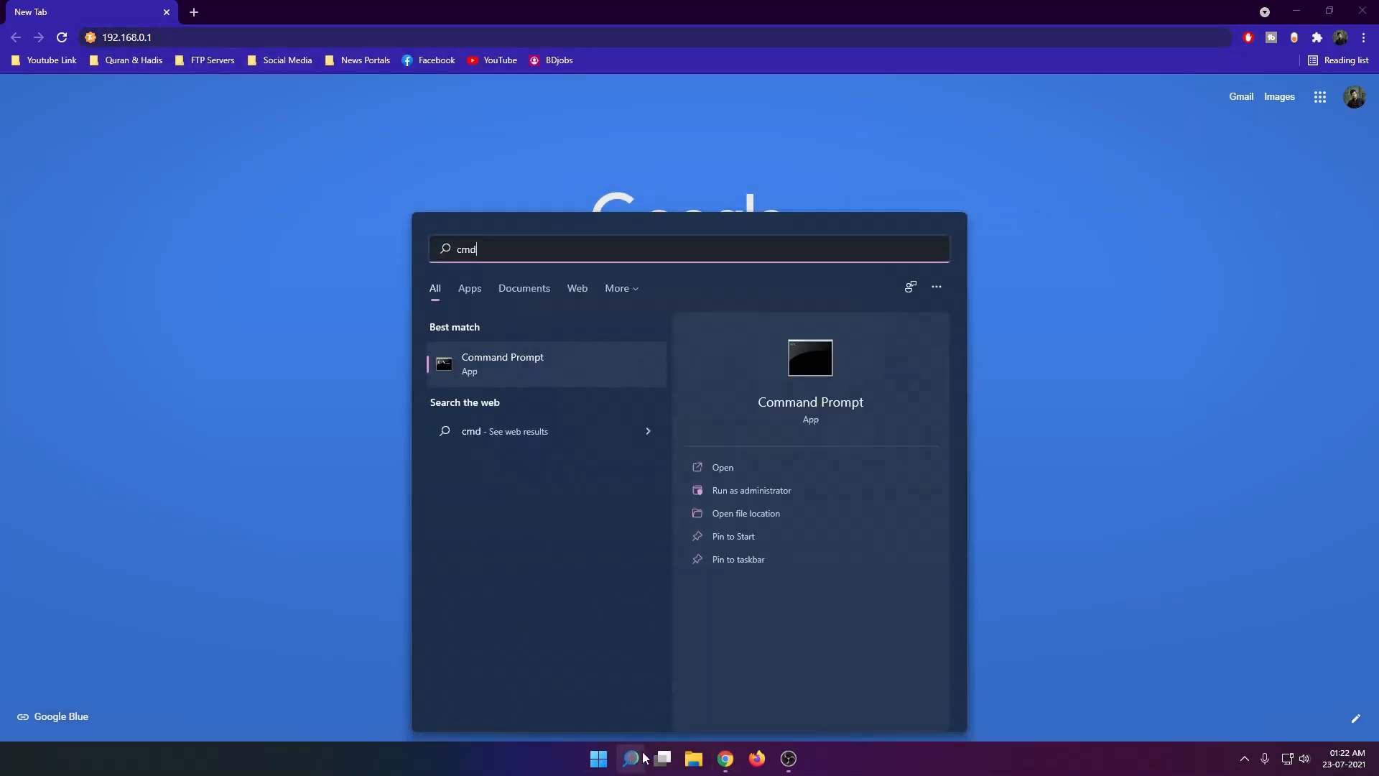
pyautogui.press('Return')
pyautogui.write('ipconfig')
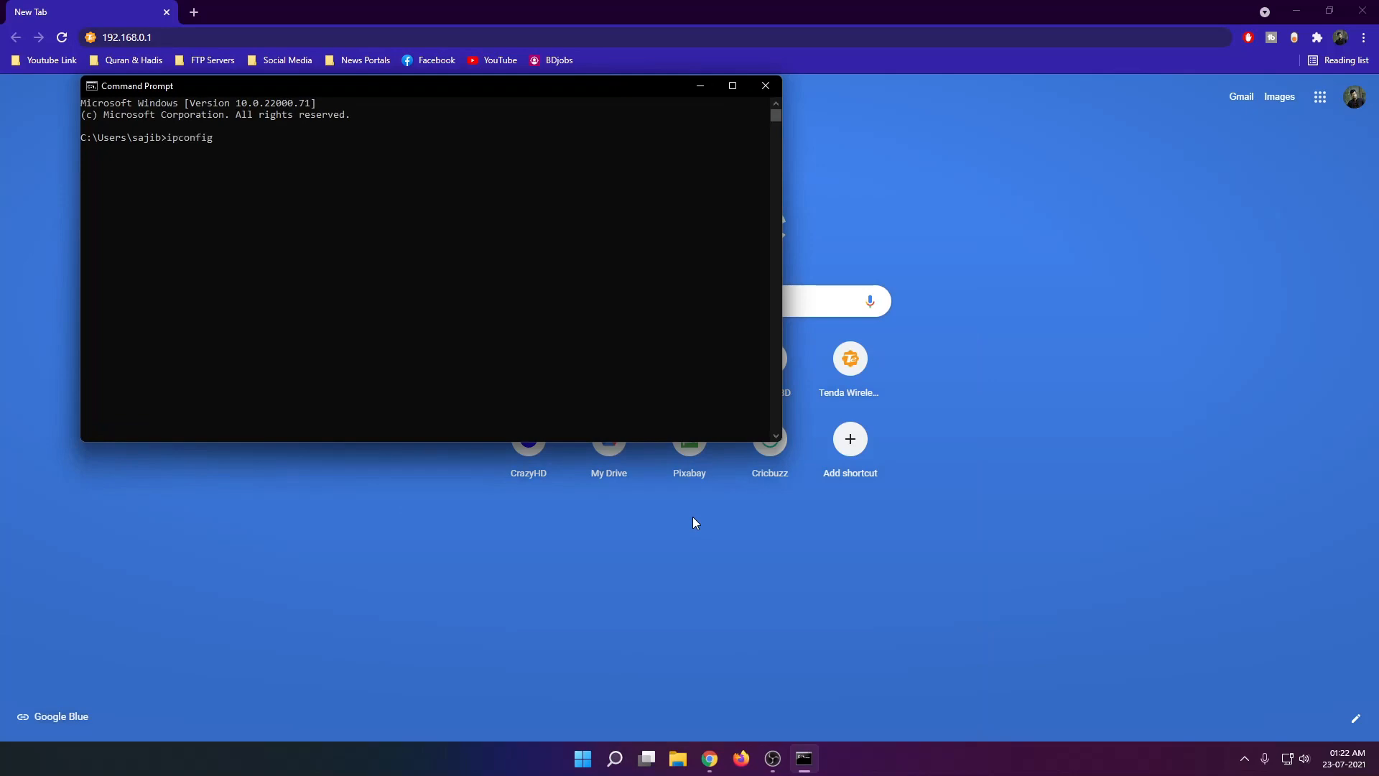
pyautogui.press('Return')
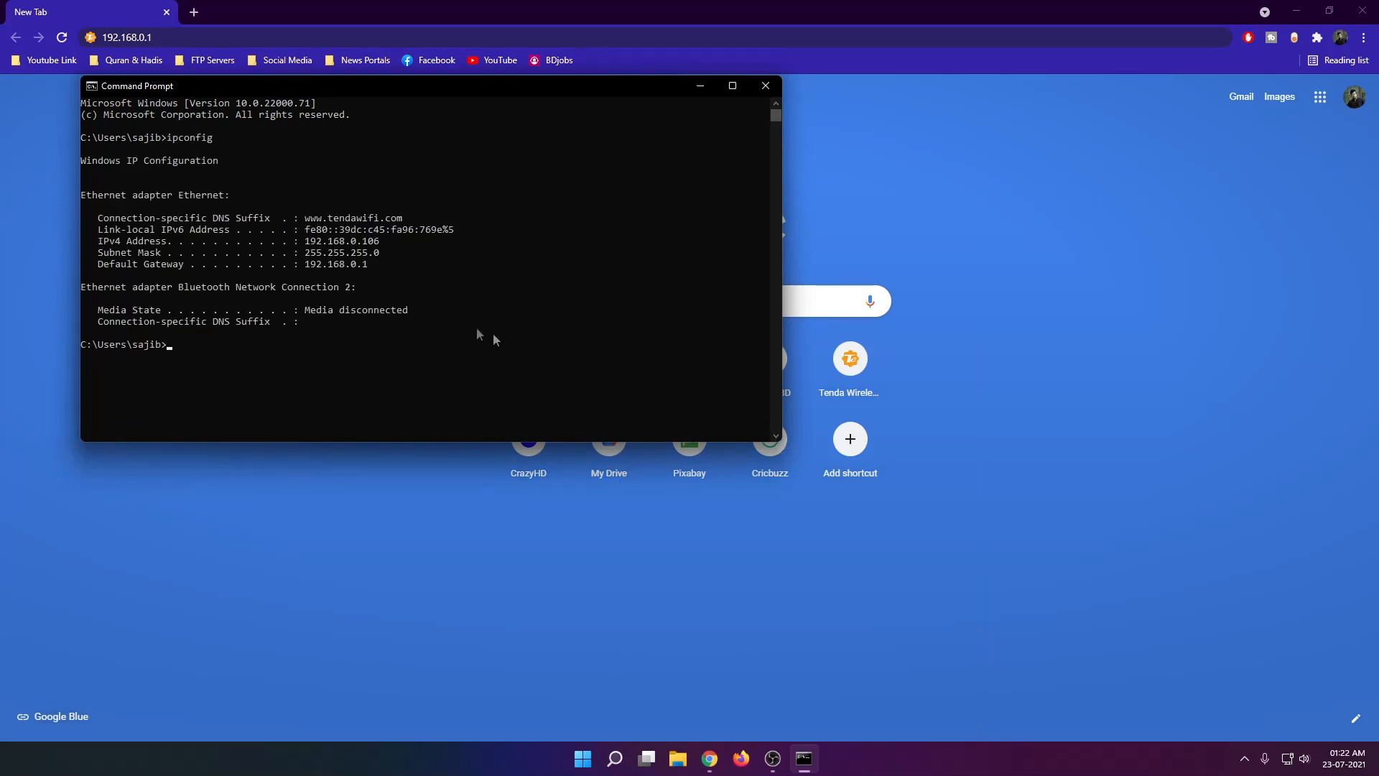
pyautogui.moveTo(305, 264); pyautogui.dragTo(371, 268)
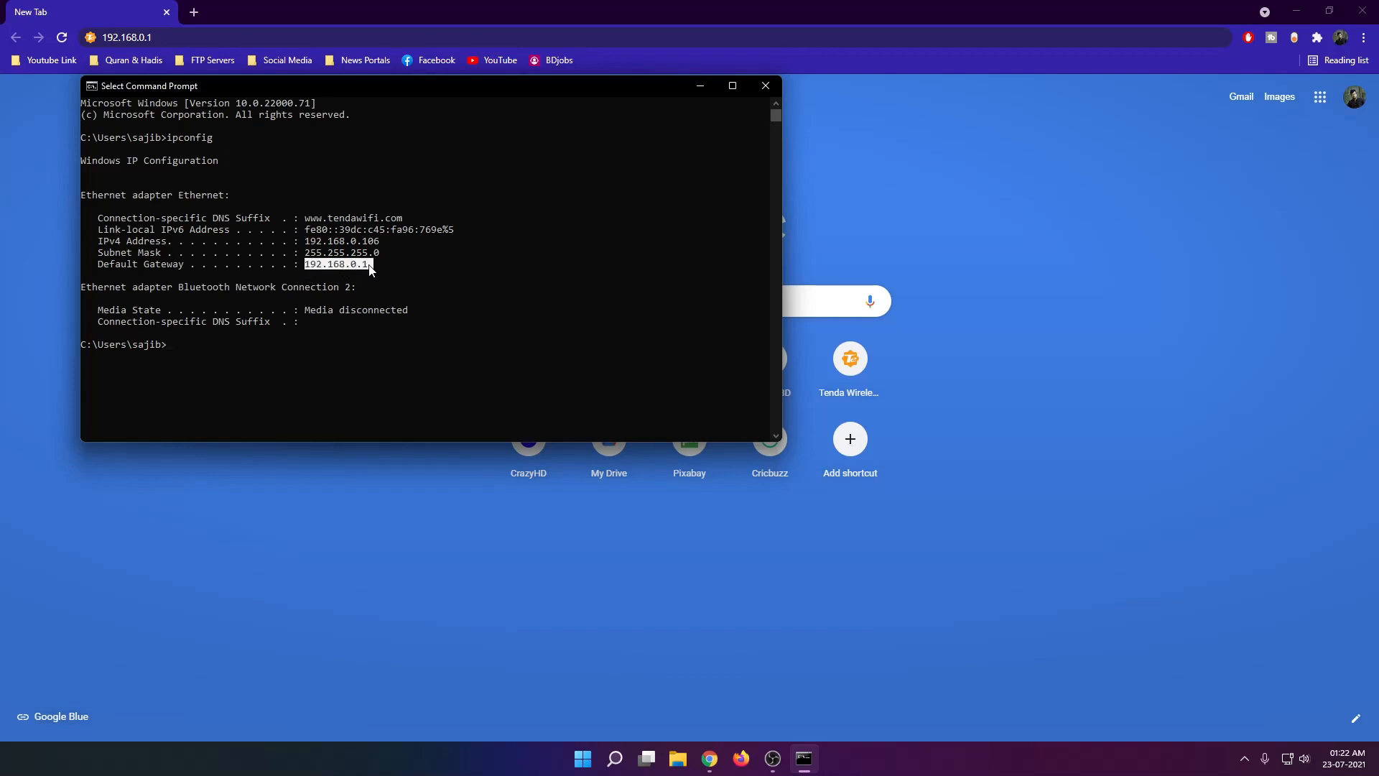
pyautogui.click(314, 264)
pyautogui.click(698, 86)
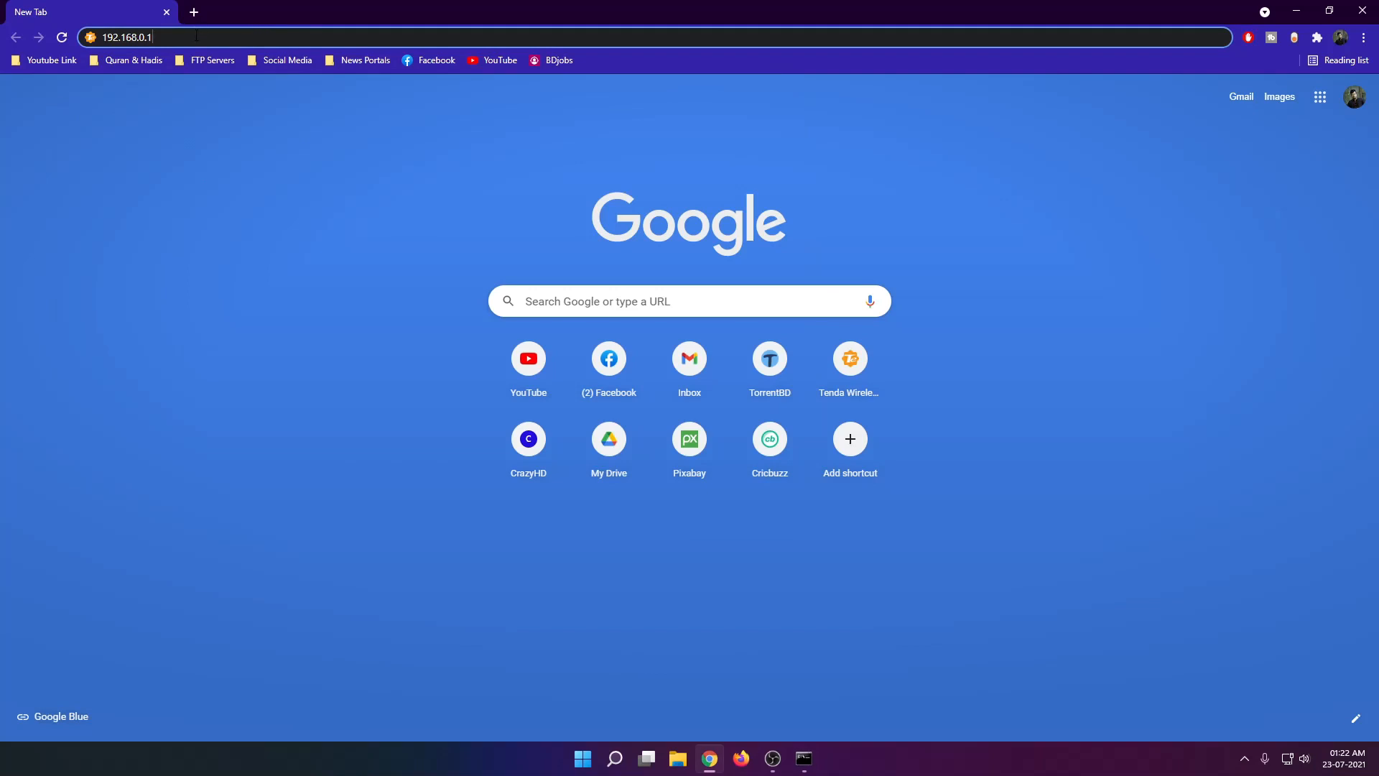
# Load the router's admin page and choose PPPoE as the connection type in Internet Settings.
pyautogui.press('Return')
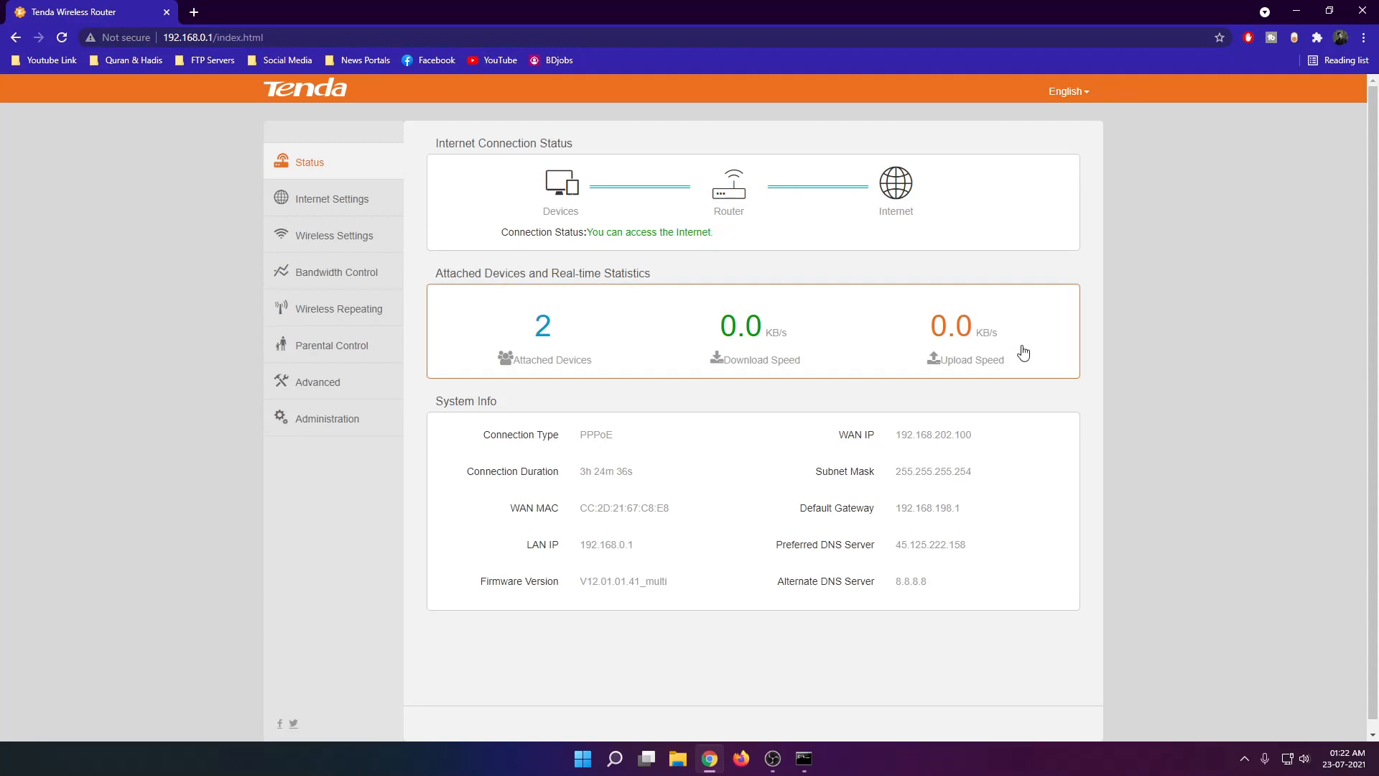
pyautogui.click(323, 205)
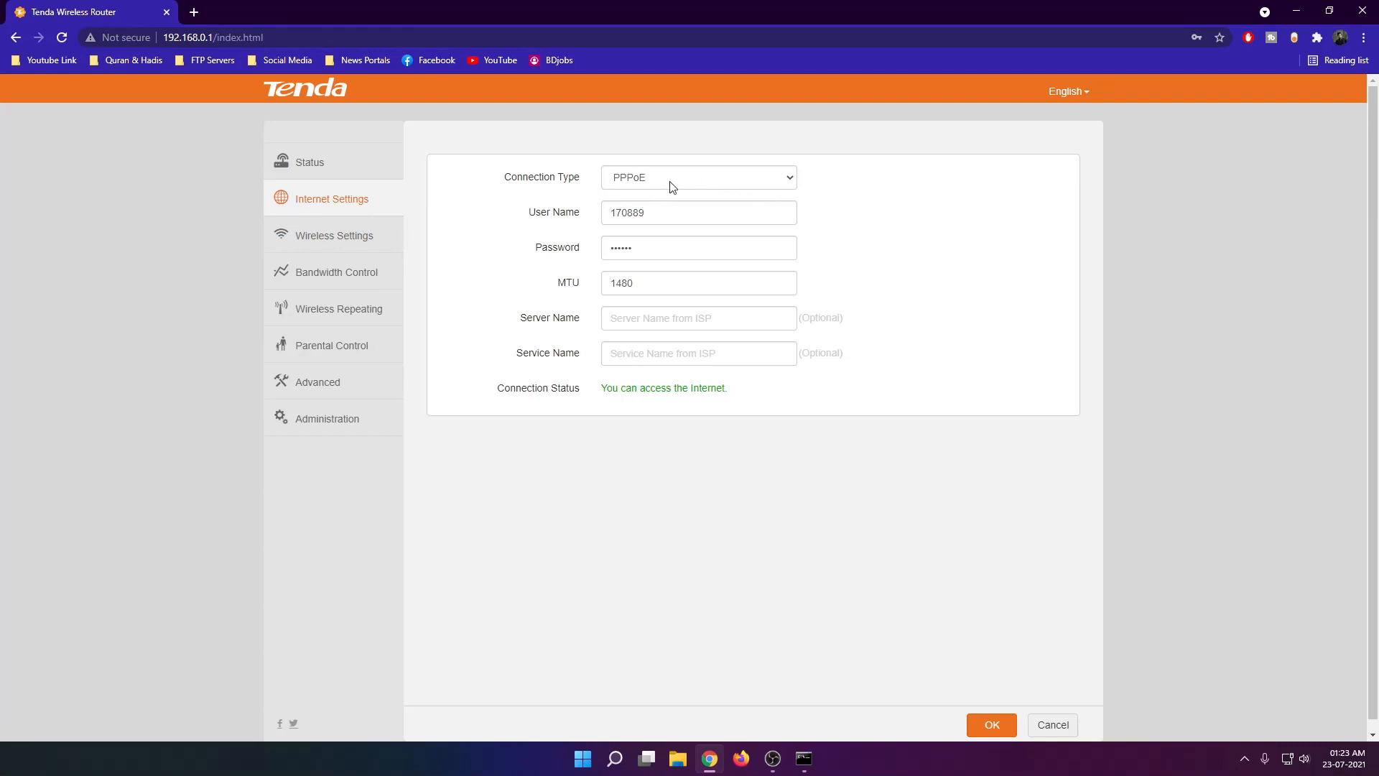
pyautogui.click(767, 178)
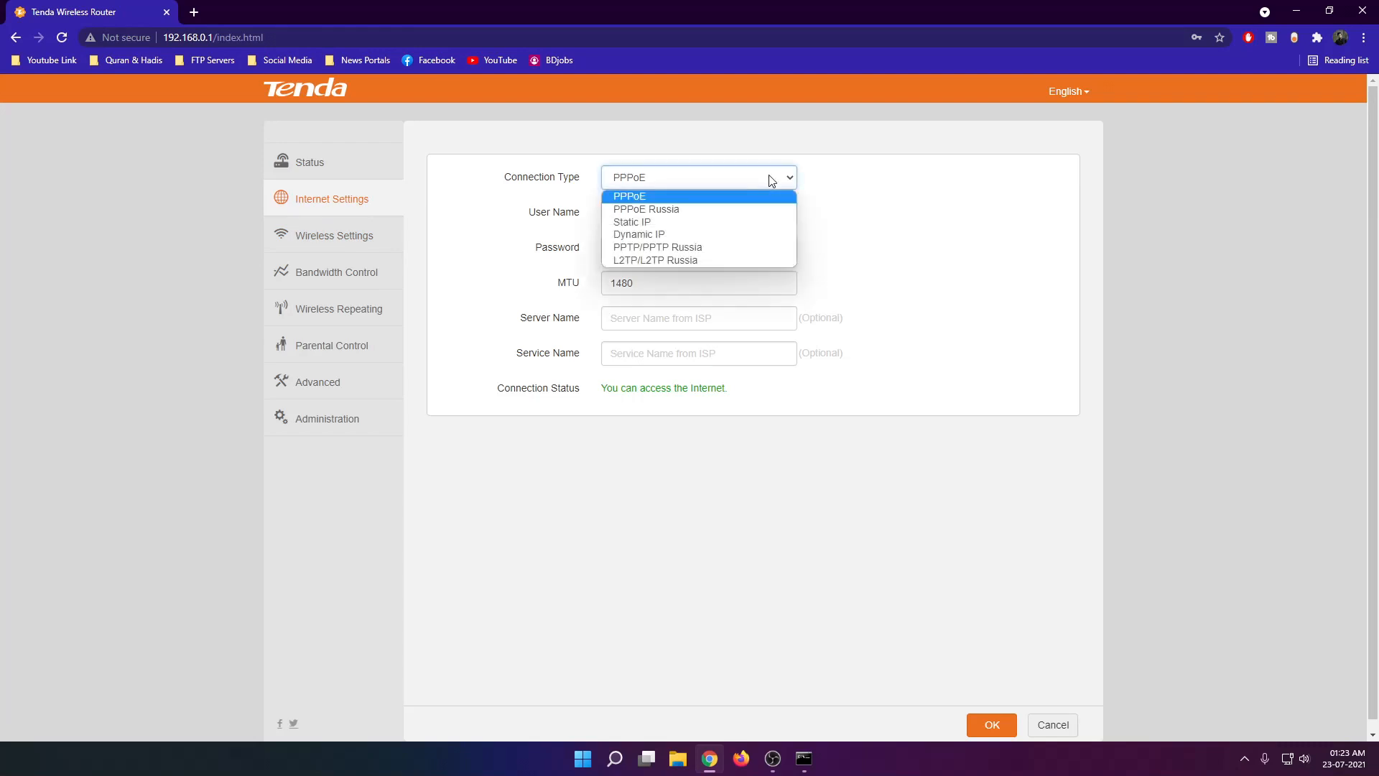
pyautogui.click(630, 200)
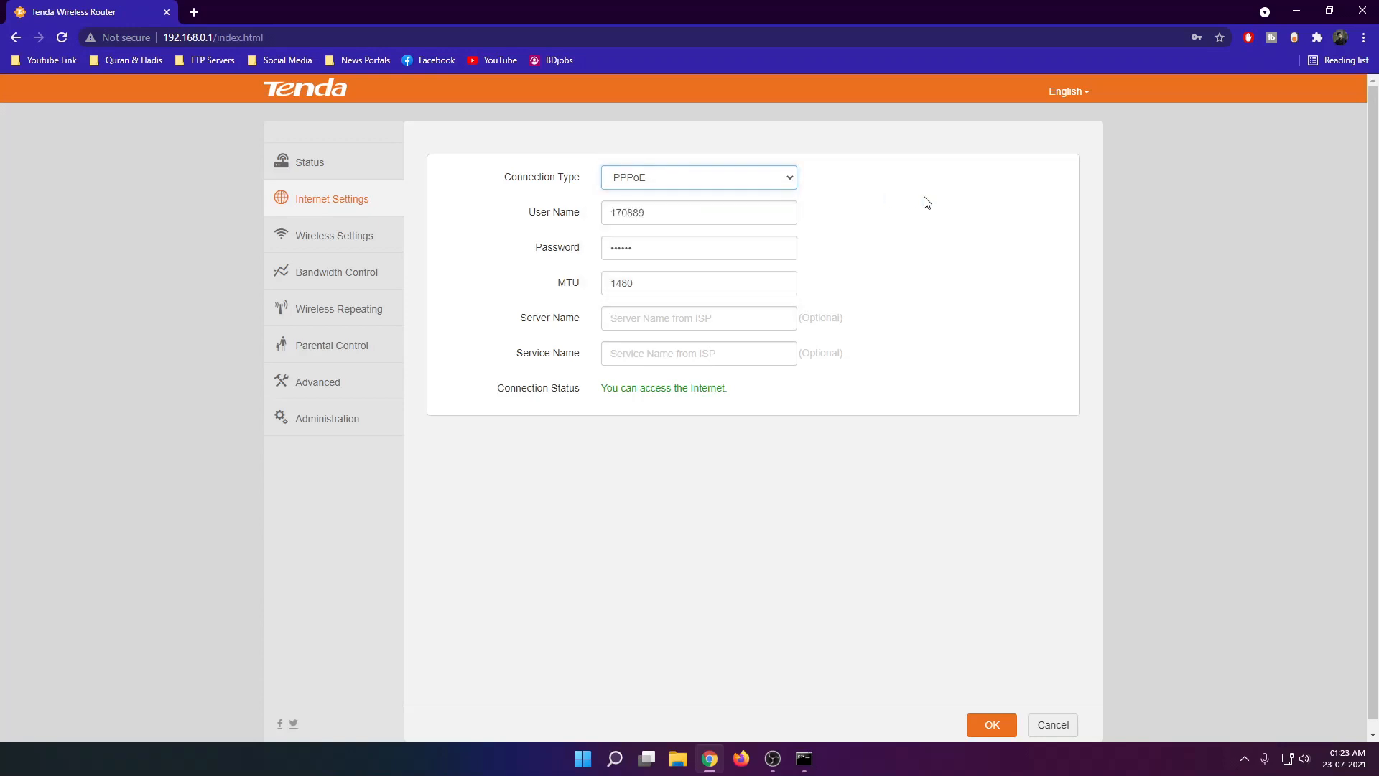
pyautogui.click(675, 219)
pyautogui.click(665, 254)
pyautogui.click(888, 249)
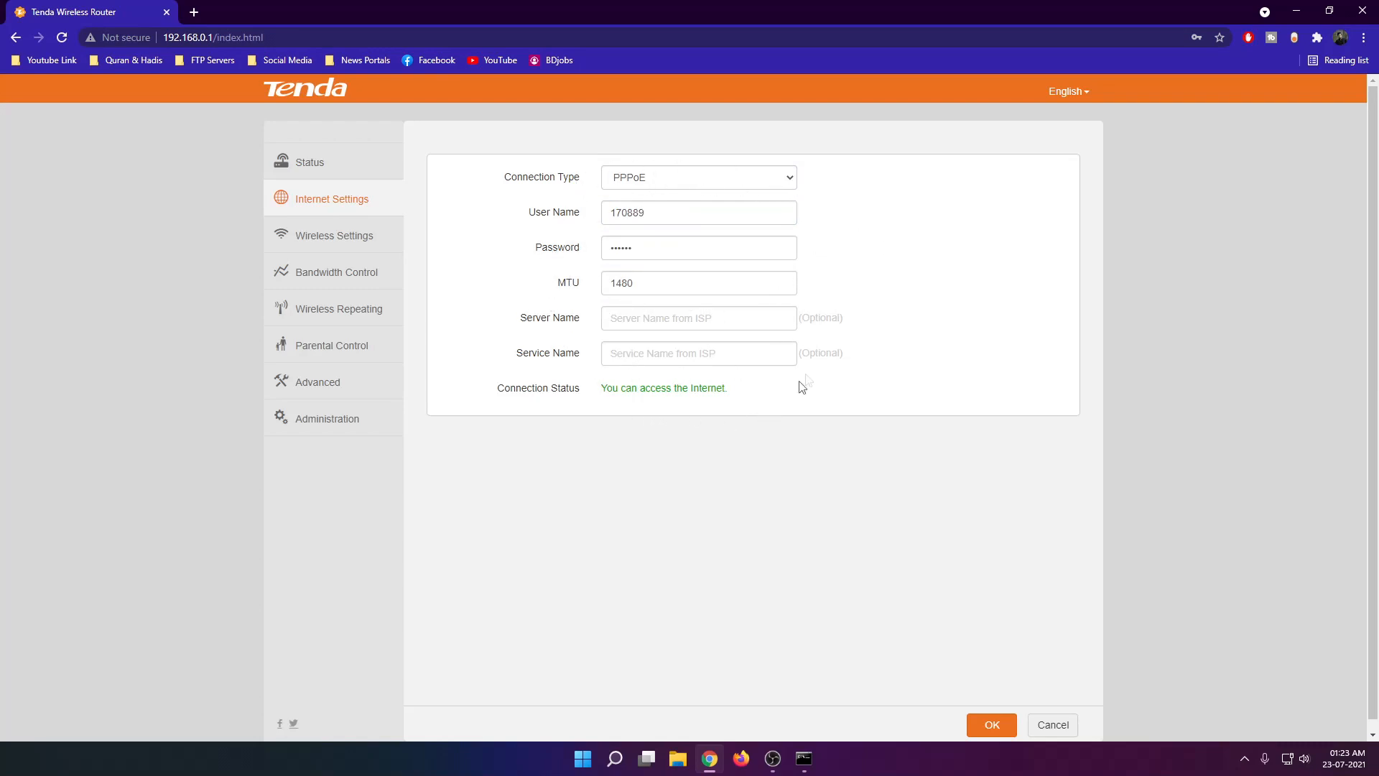
# Switch the connection type to Static IP and try 192.168.0.1 as the IP address.
pyautogui.click(668, 186)
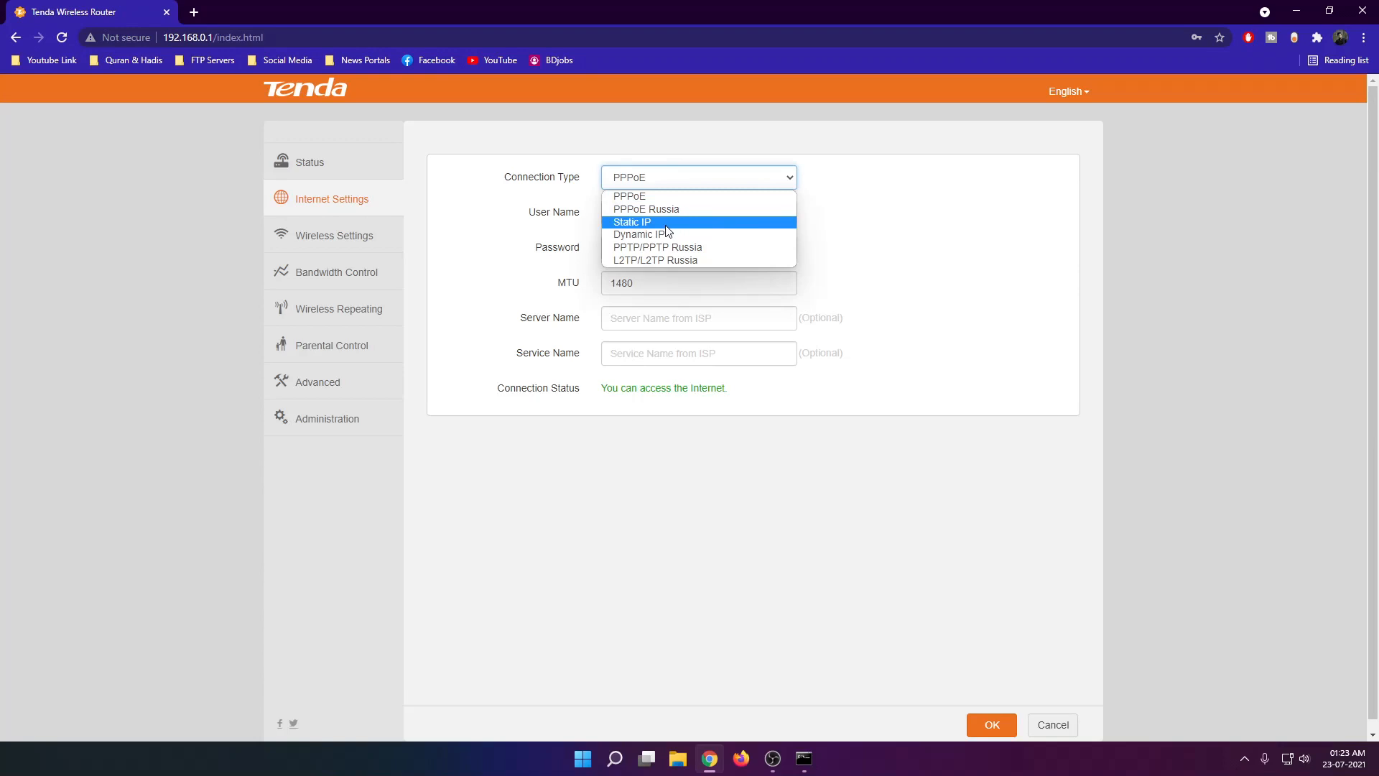
pyautogui.click(642, 228)
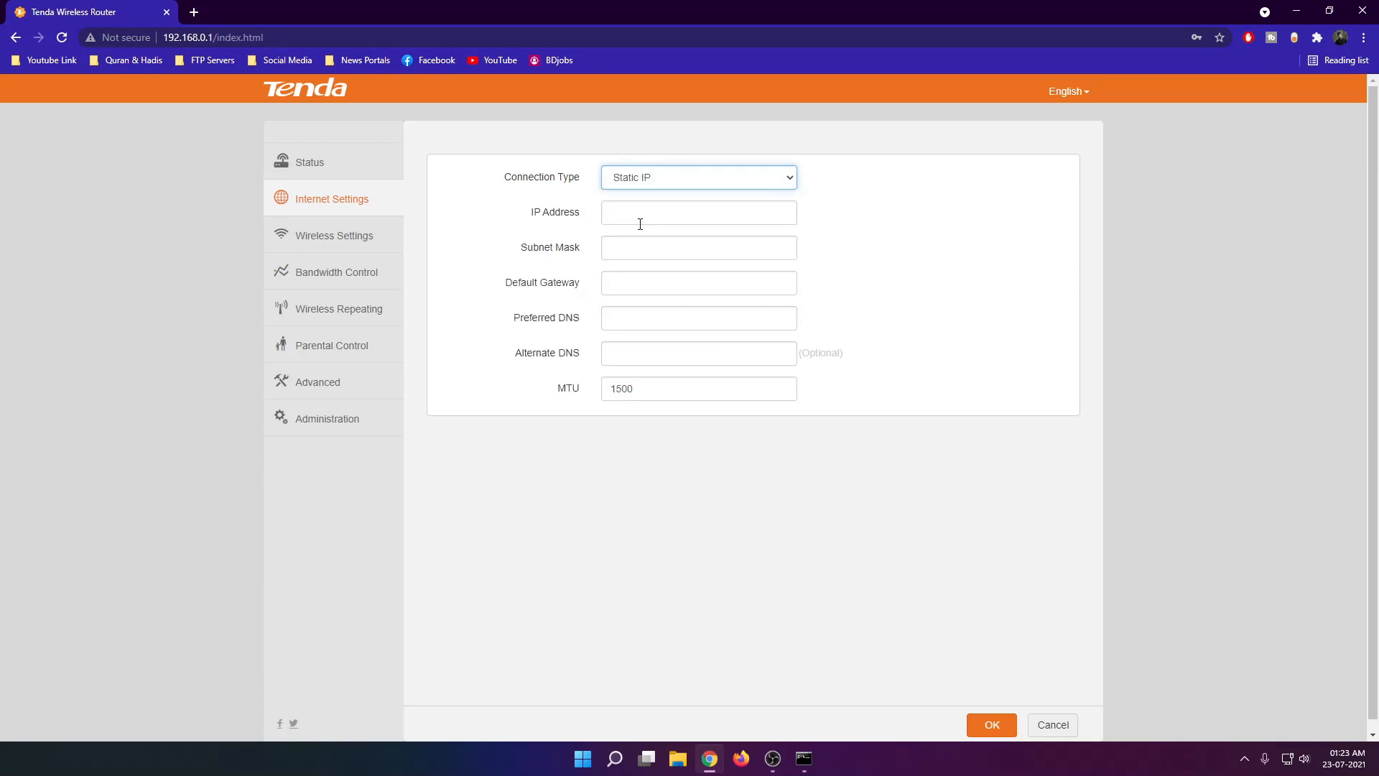
pyautogui.click(650, 212)
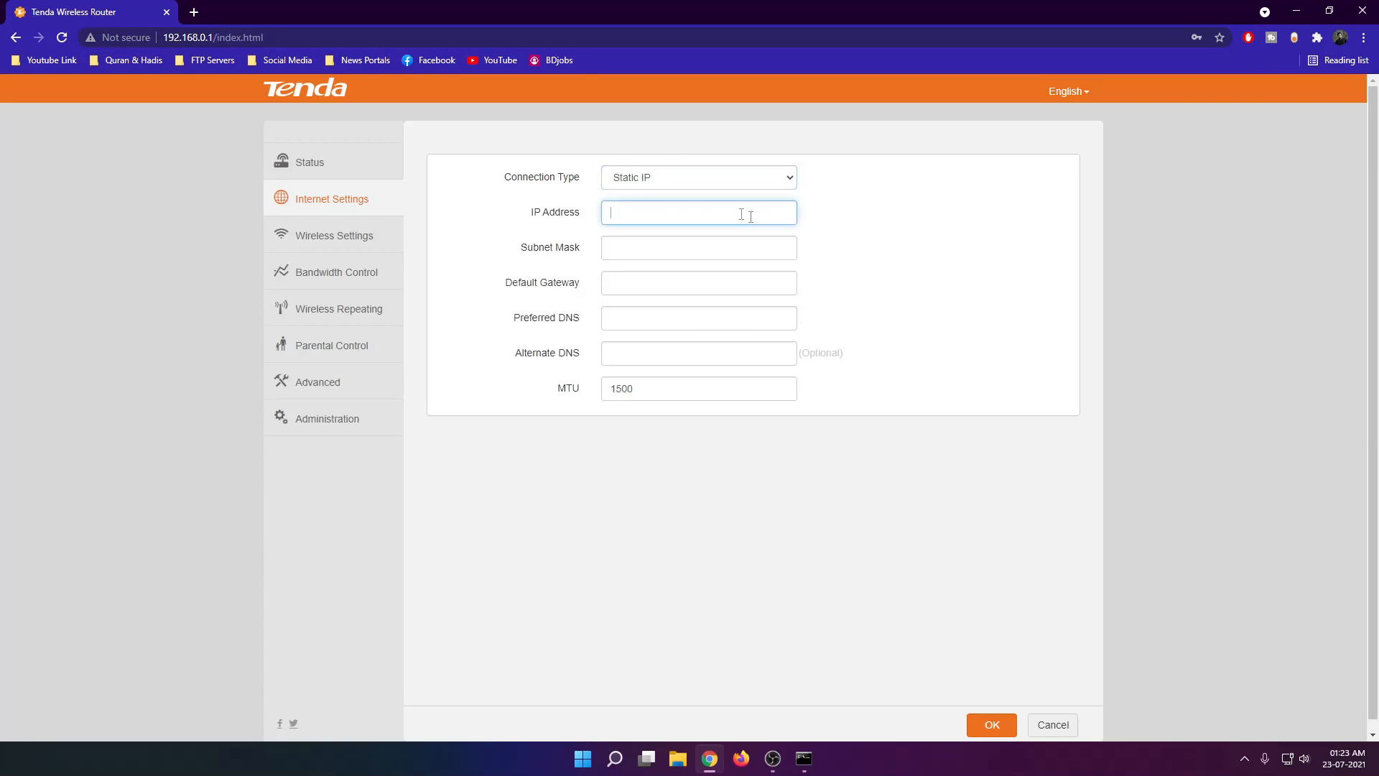
pyautogui.write('192.168.0.1')
pyautogui.press('BackSpace')
pyautogui.press('BackSpace')
pyautogui.press('BackSpace')
pyautogui.press('BackSpace')
pyautogui.press('BackSpace')
pyautogui.press('BackSpace')
pyautogui.press('BackSpace')
pyautogui.press('BackSpace')
pyautogui.press('BackSpace')
pyautogui.press('BackSpace')
pyautogui.press('BackSpace')
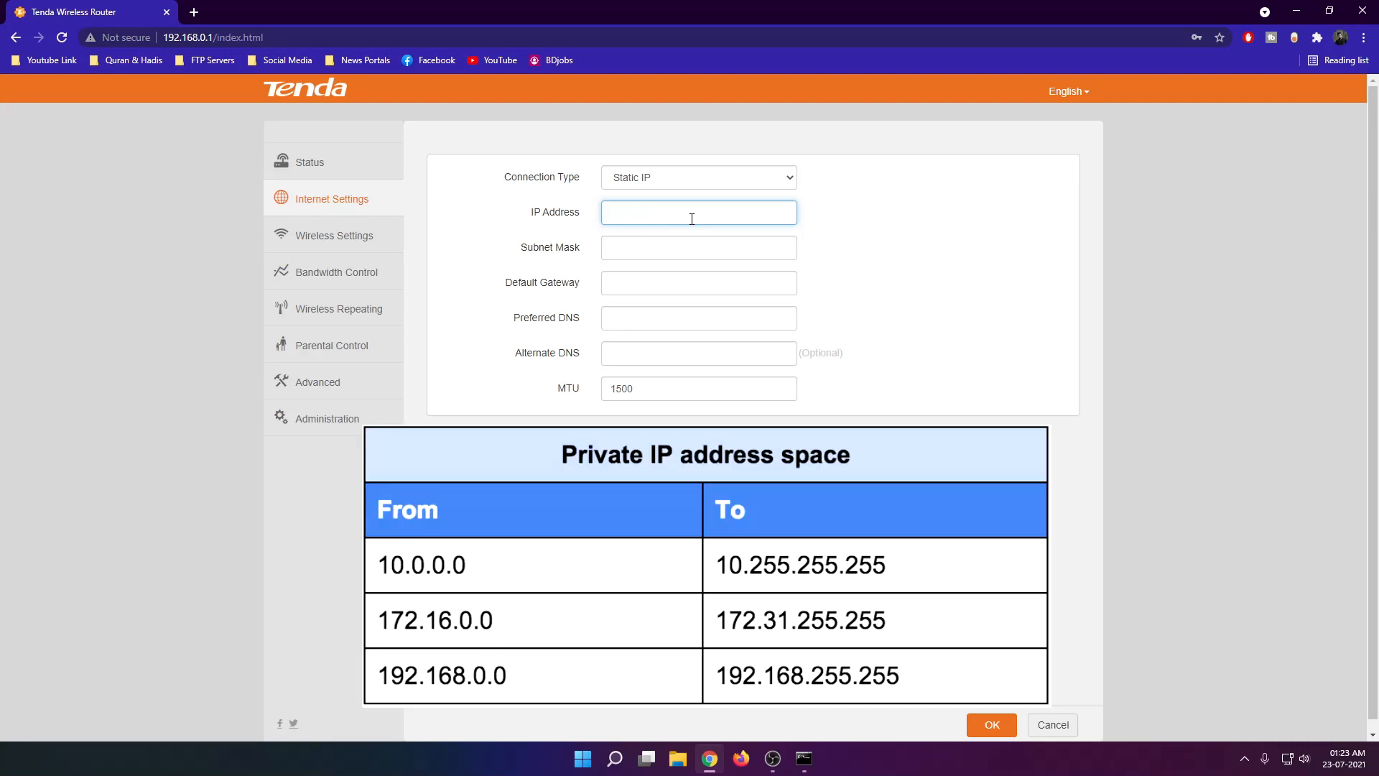
# Preview the Dynamic IP connection type and reload Internet Settings without saving.
pyautogui.click(775, 181)
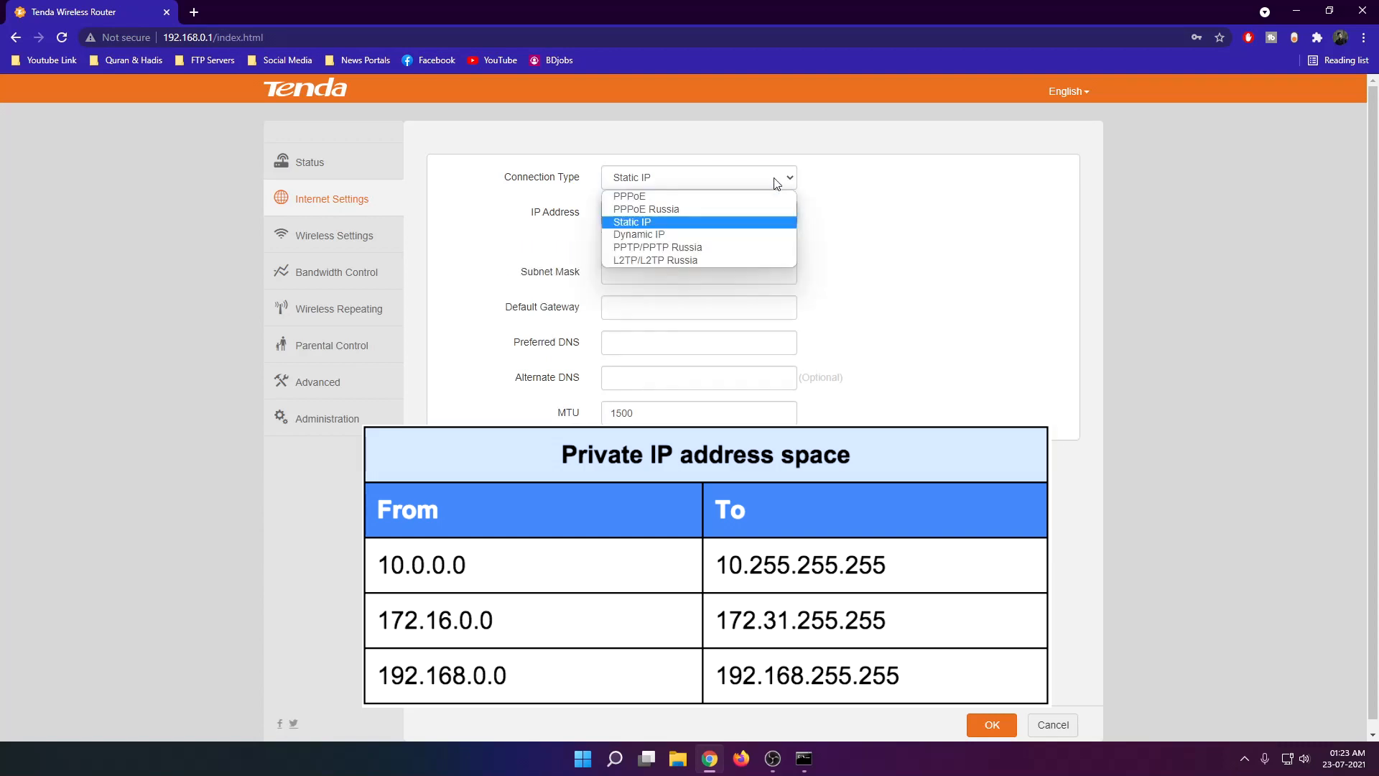
pyautogui.click(655, 236)
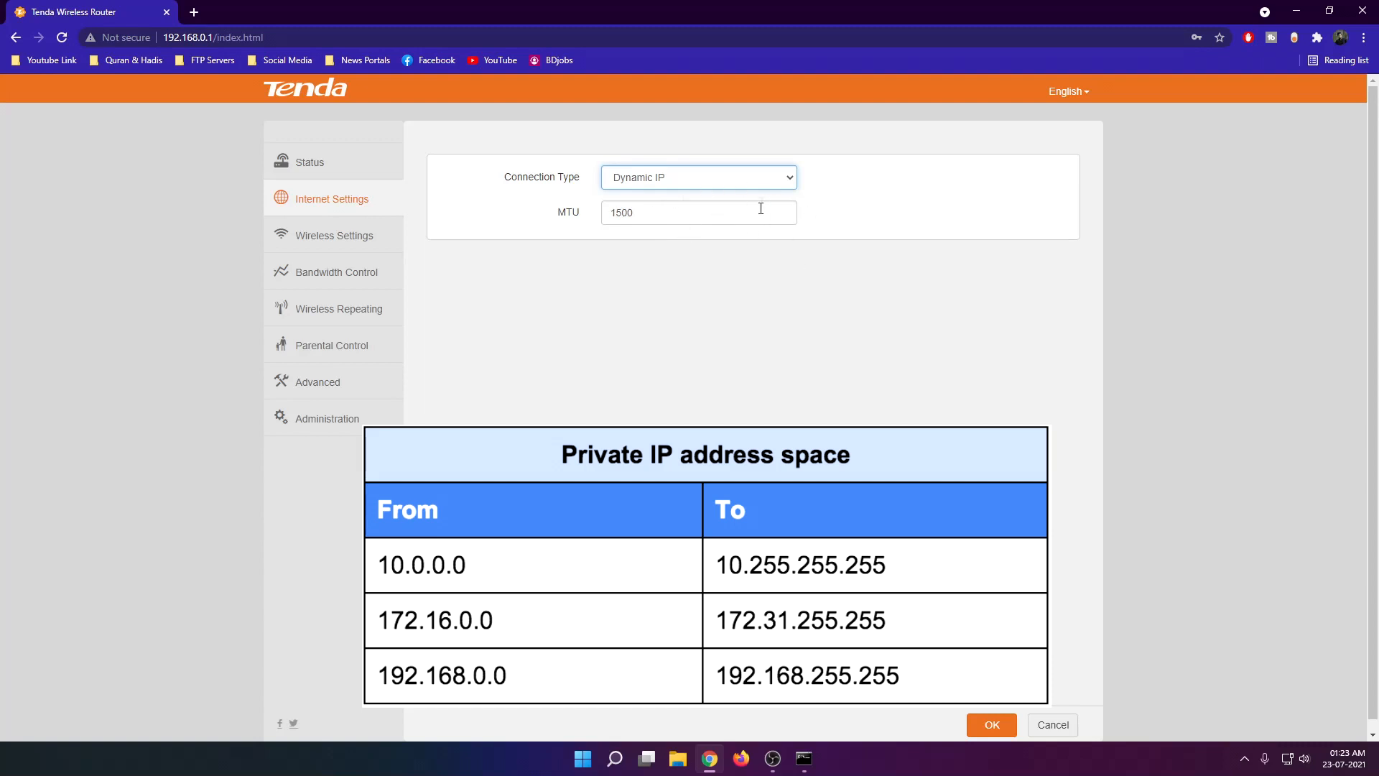
pyautogui.click(782, 183)
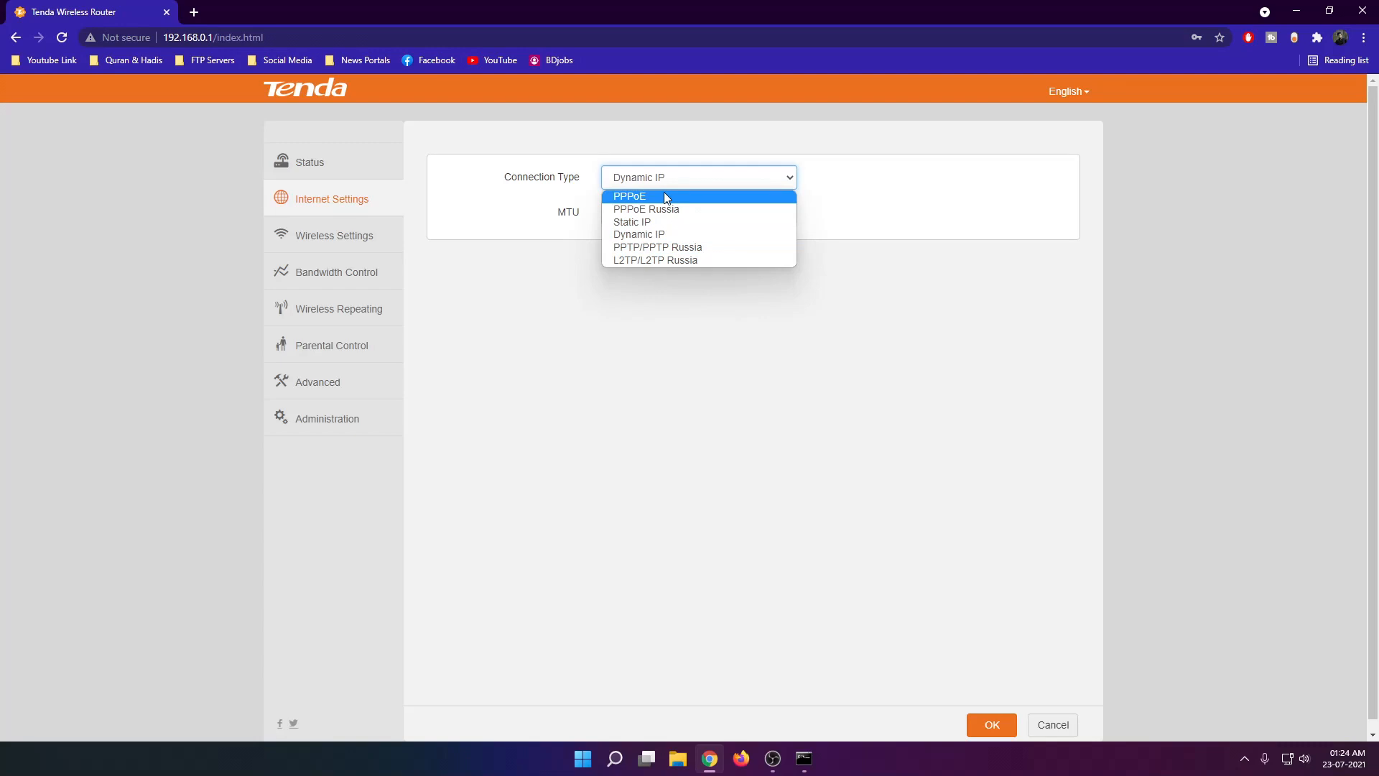
pyautogui.click(935, 237)
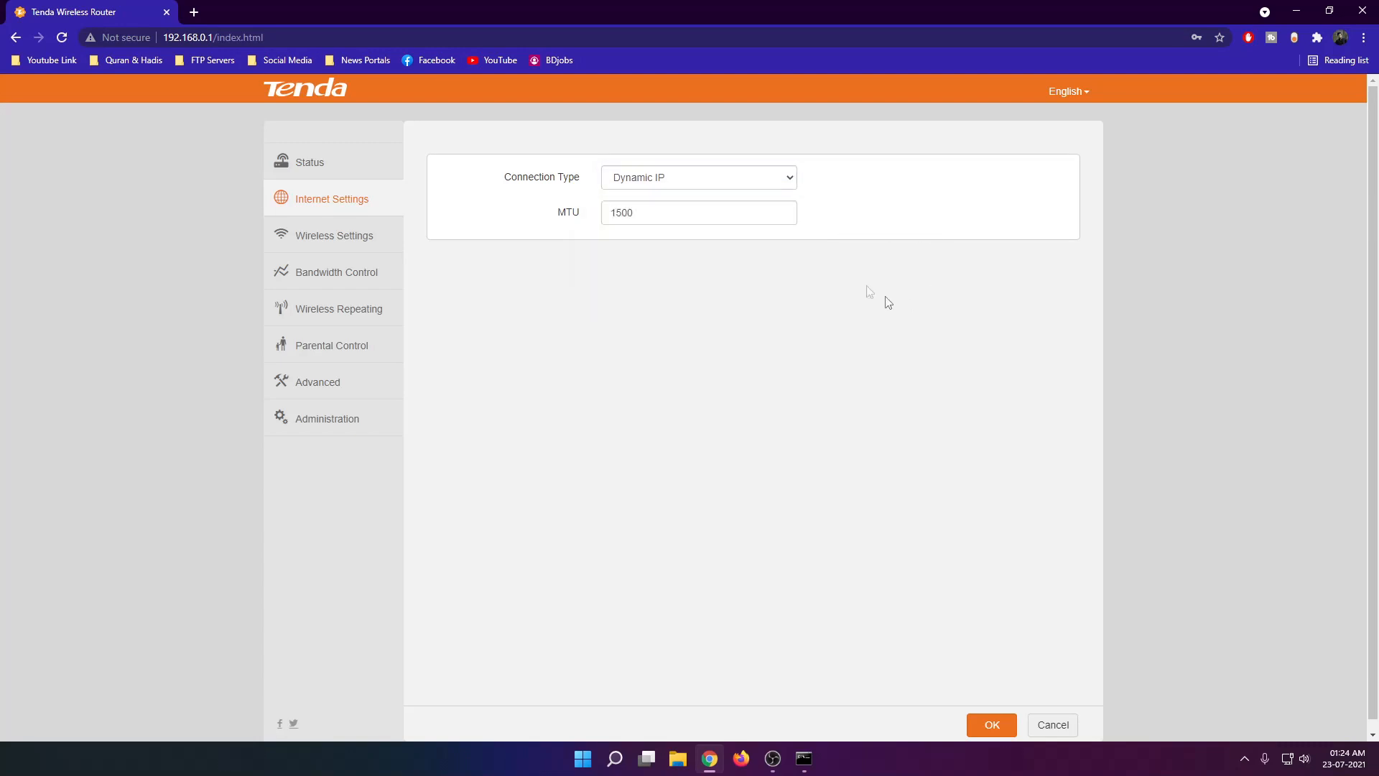
pyautogui.click(362, 206)
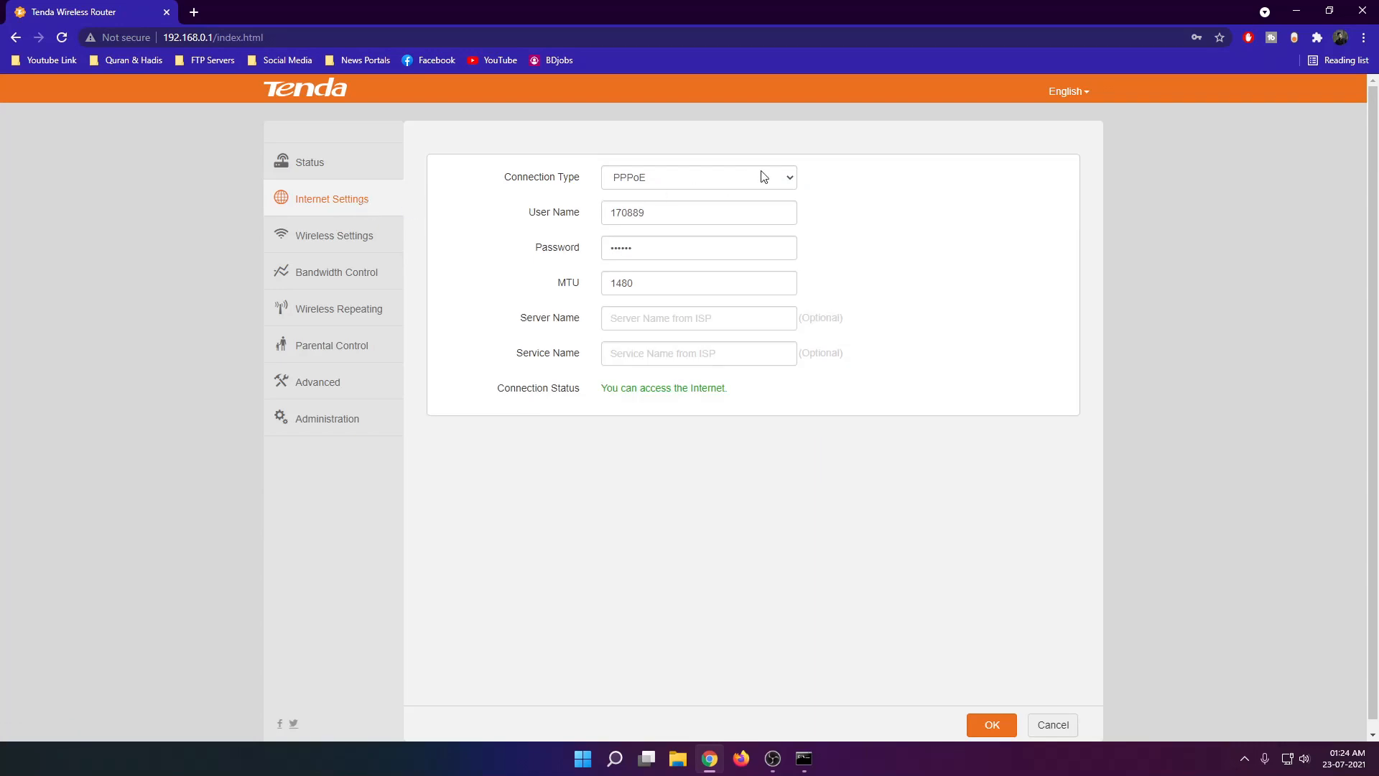
# Set the connection type to Static IP and activate the IP Address field.
pyautogui.click(743, 181)
pyautogui.click(662, 223)
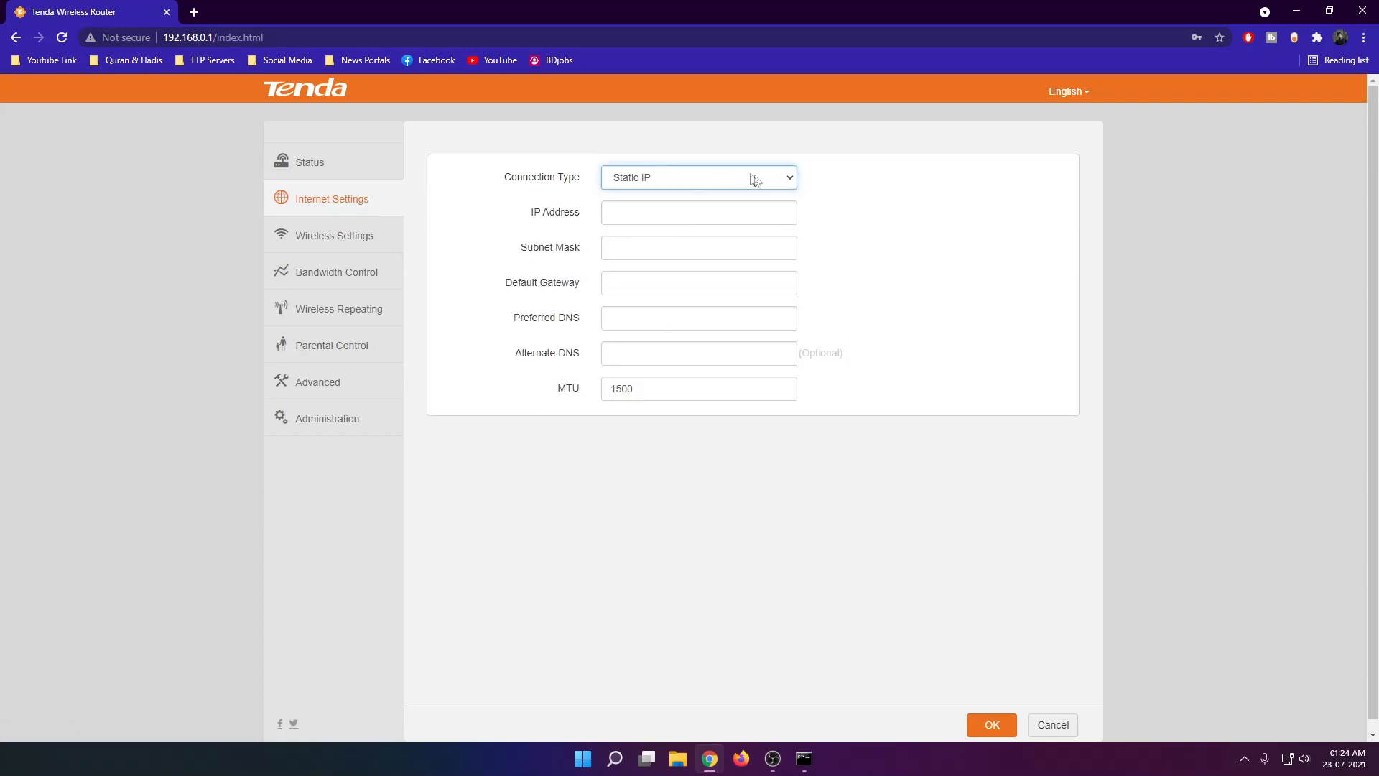
pyautogui.click(630, 209)
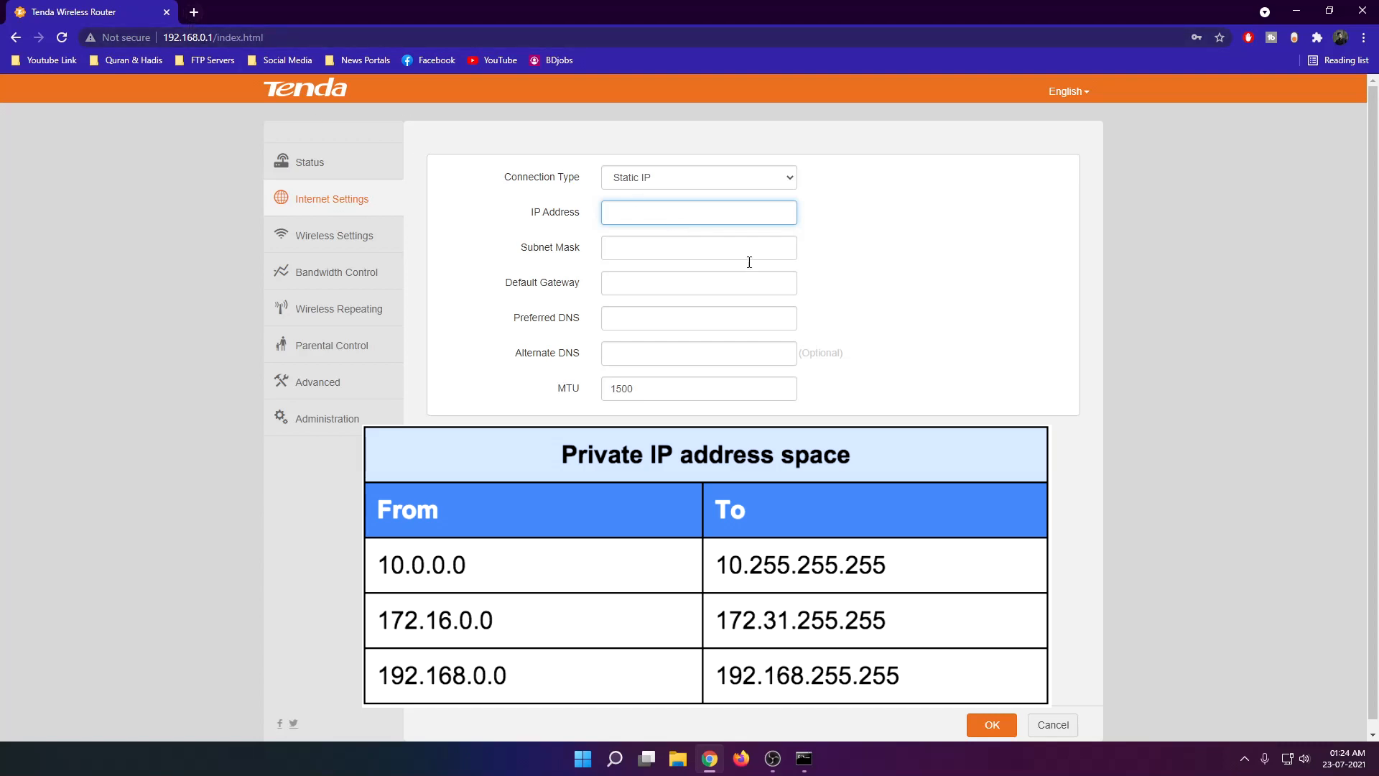
# Search Google for "what is my ip" in a new tab and highlight the public IP address.
pyautogui.click(194, 12)
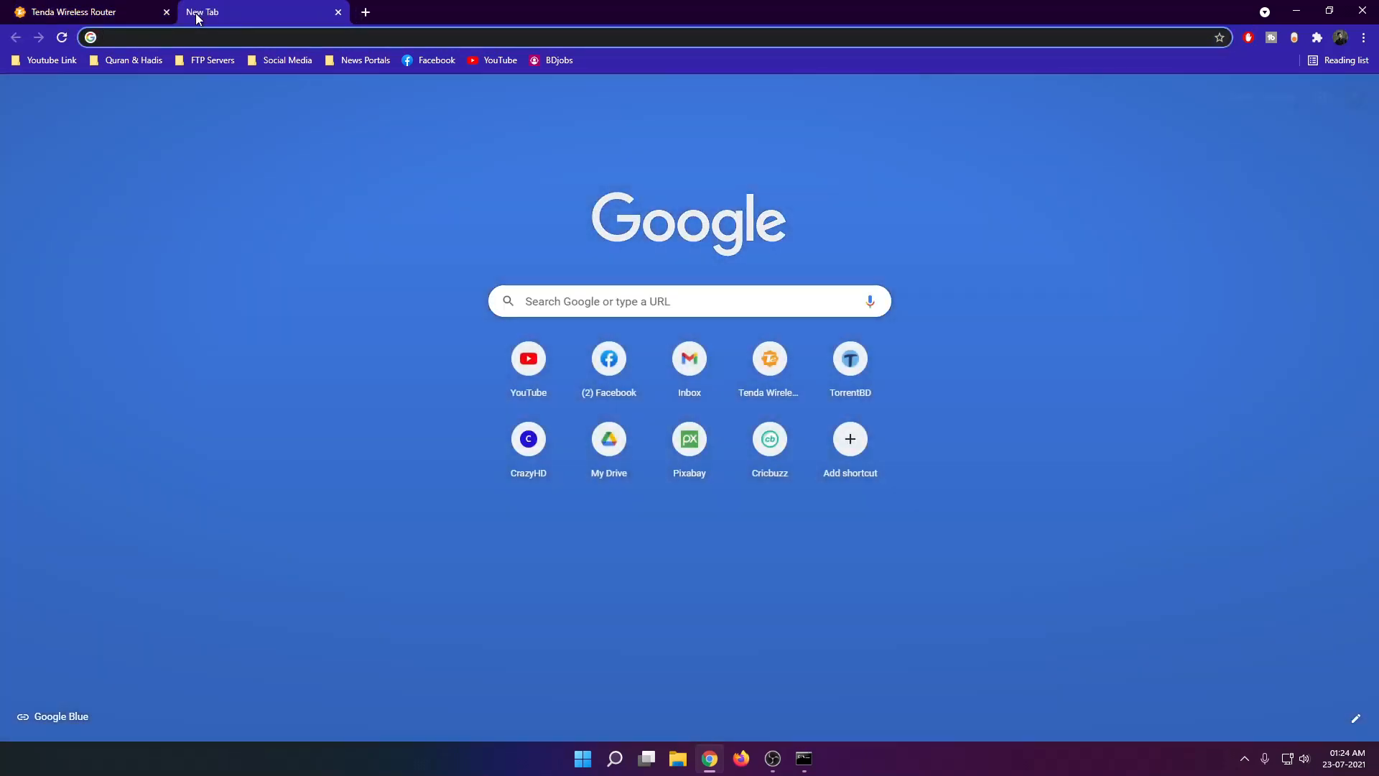
pyautogui.write('what is')
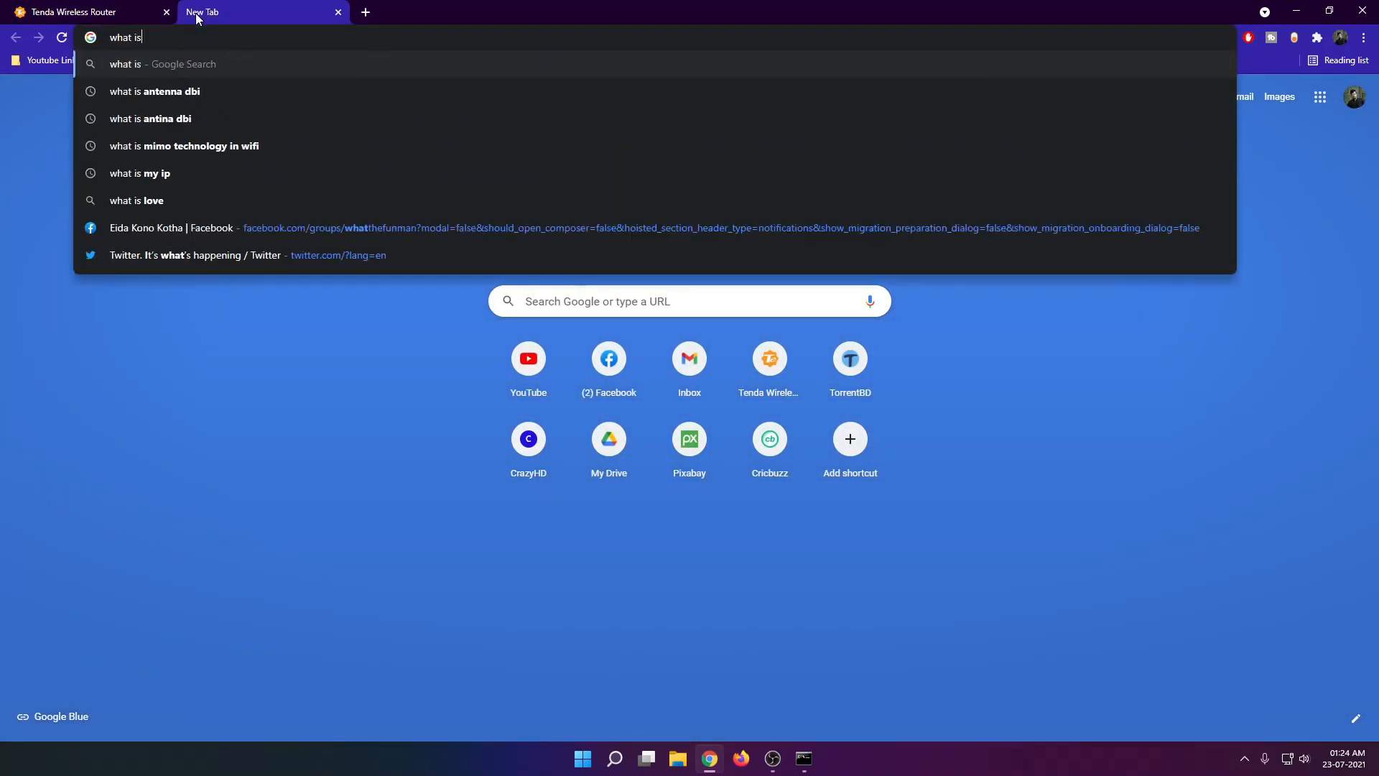
pyautogui.write(' my ip')
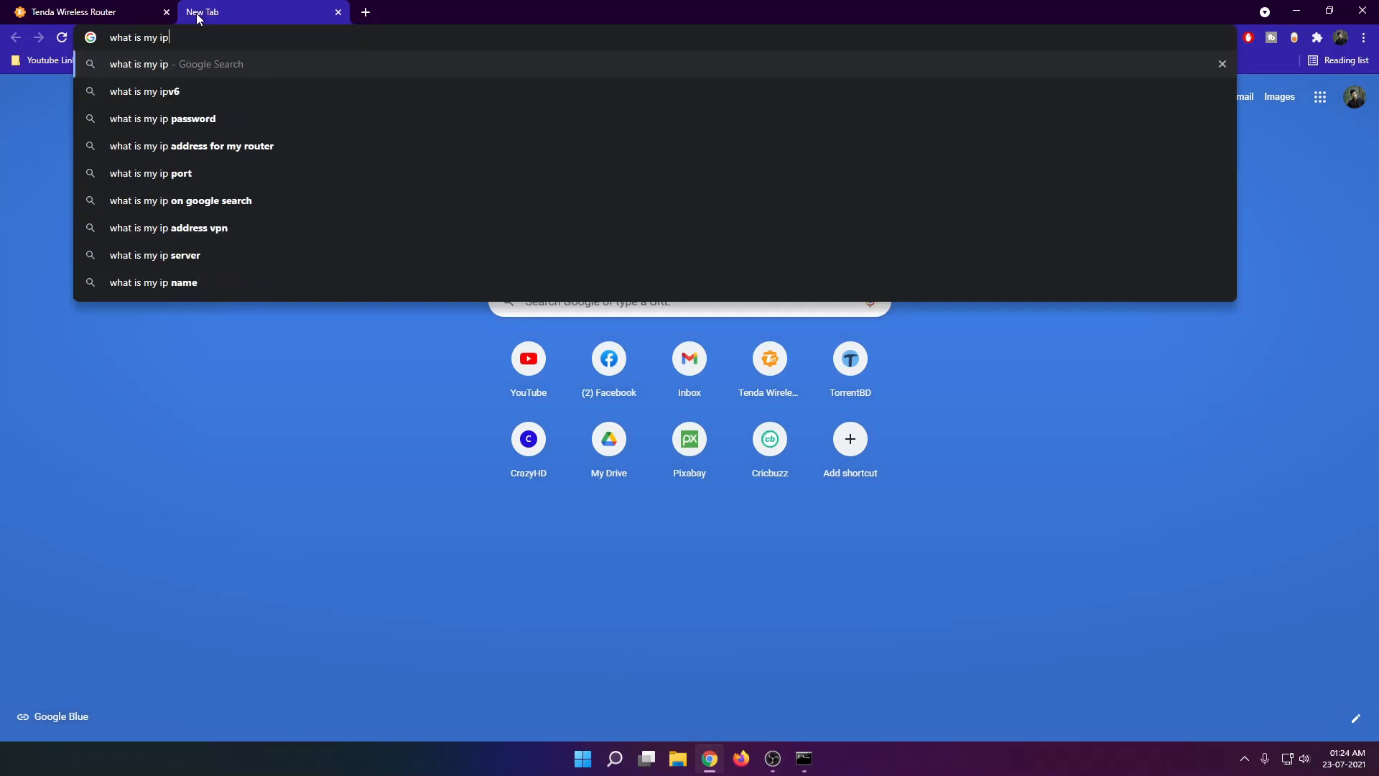
pyautogui.press('Return')
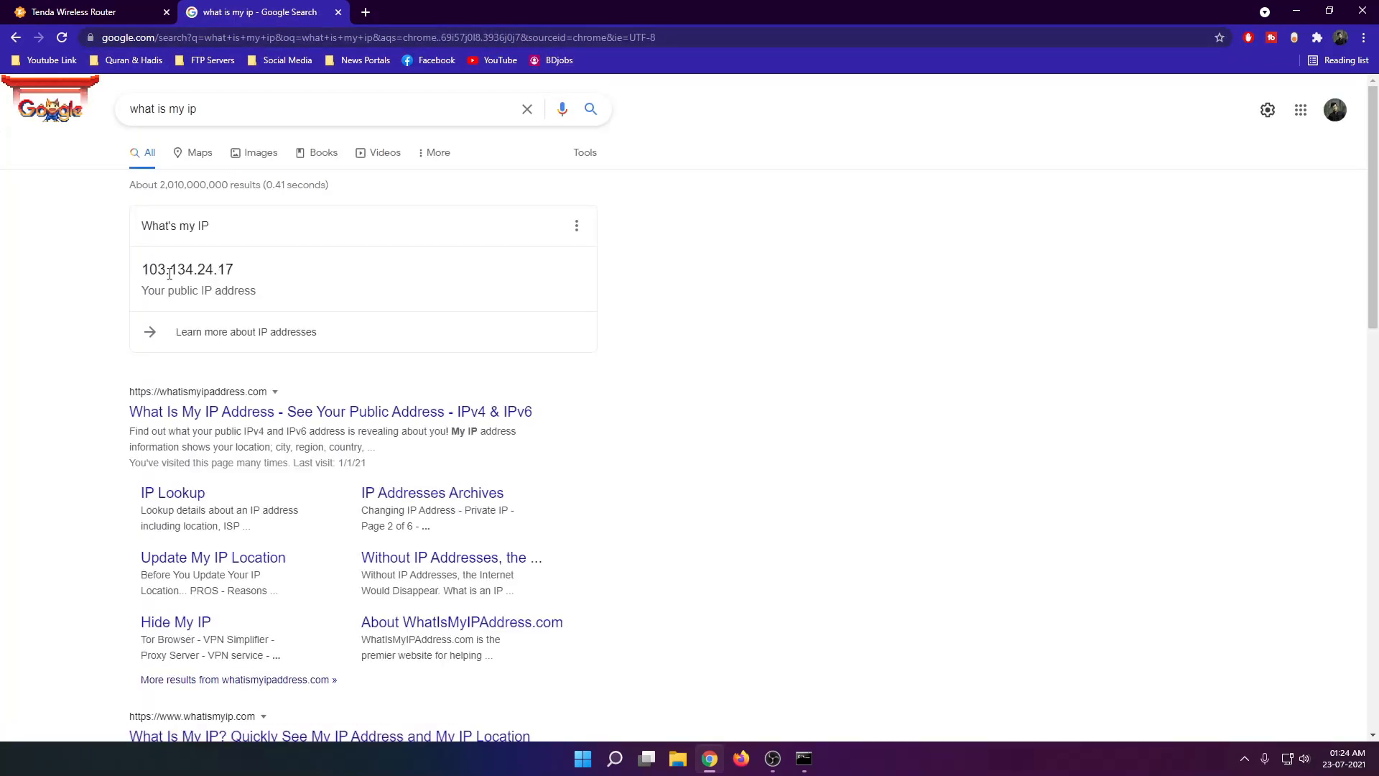
pyautogui.moveTo(142, 270); pyautogui.dragTo(261, 271)
pyautogui.click(142, 279)
pyautogui.click(144, 269)
pyautogui.moveTo(143, 270); pyautogui.dragTo(244, 271)
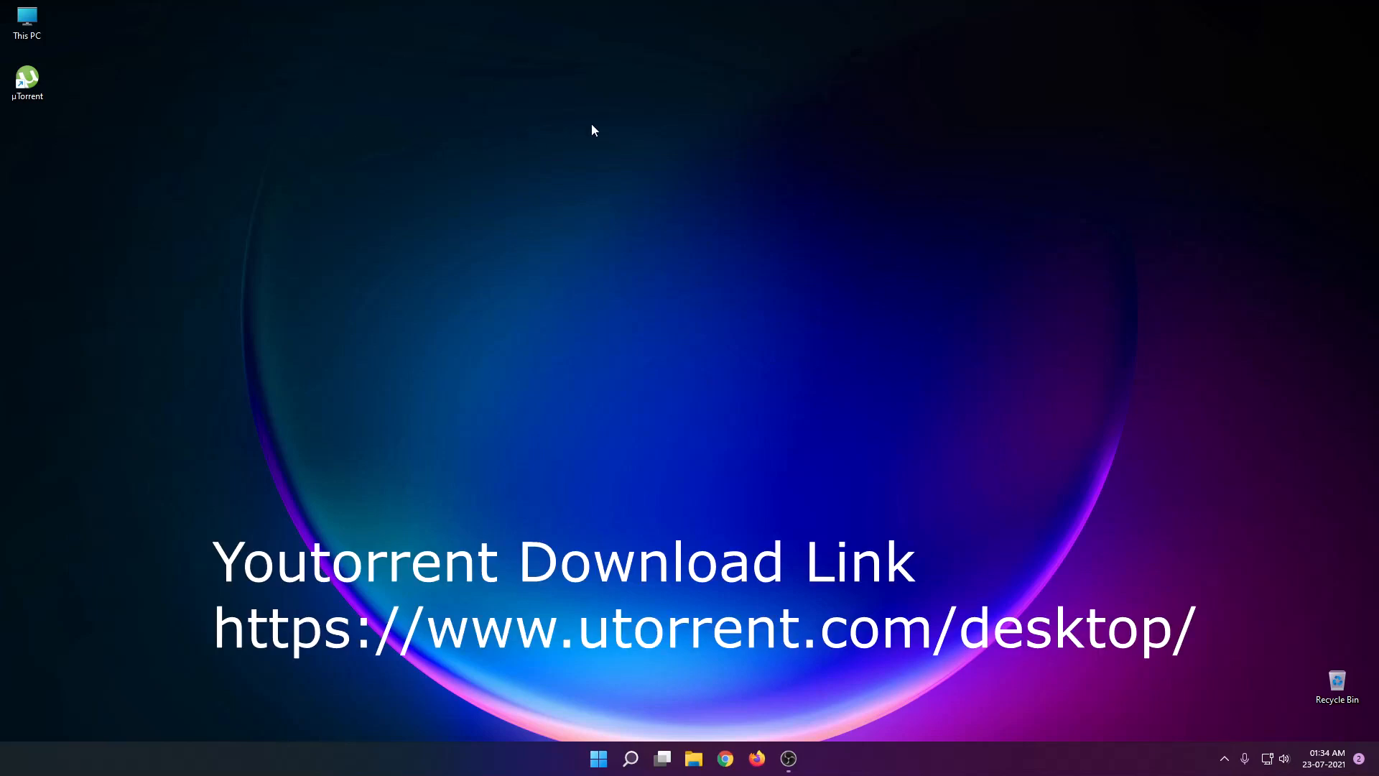
# Launch µTorrent and highlight the current port number in its Setup Guide.
pyautogui.doubleClick(34, 88)
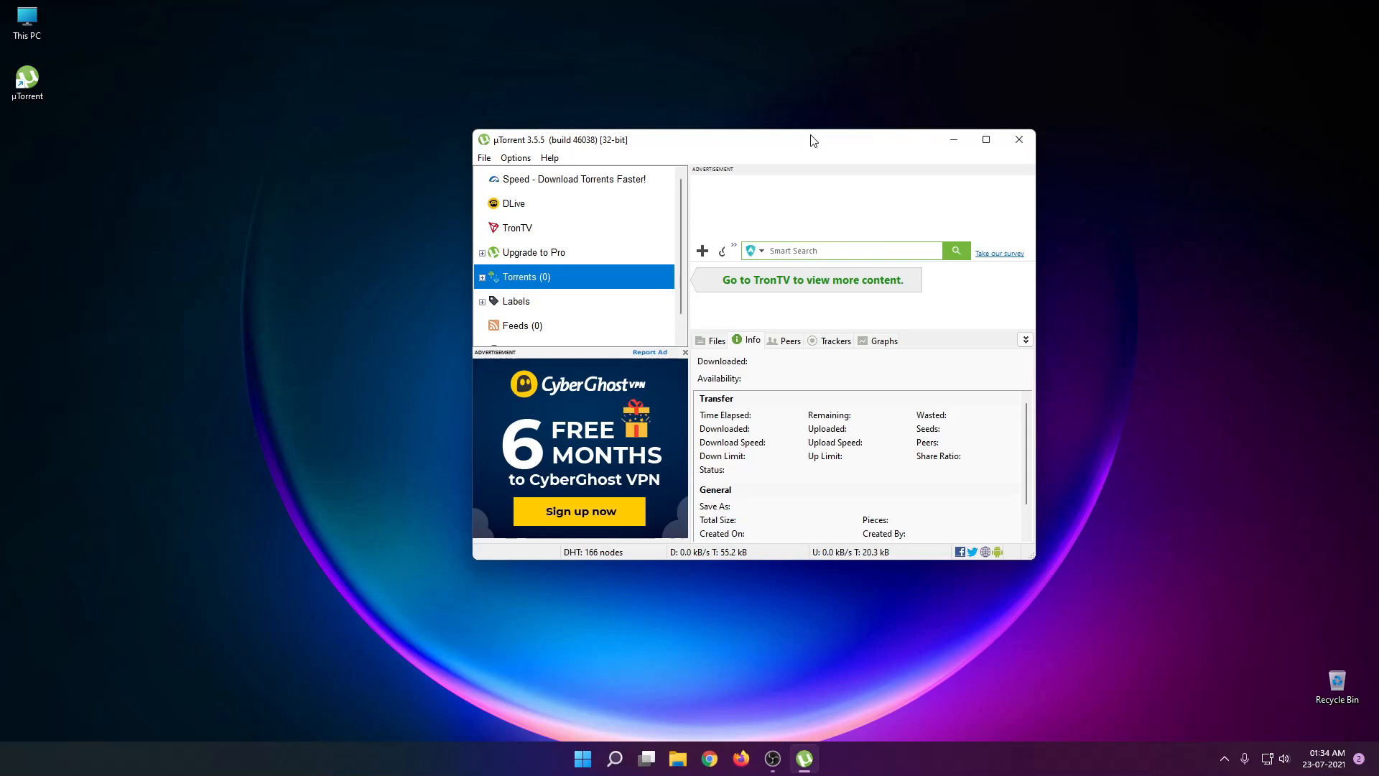
pyautogui.hotkey('ctrl', 'g')
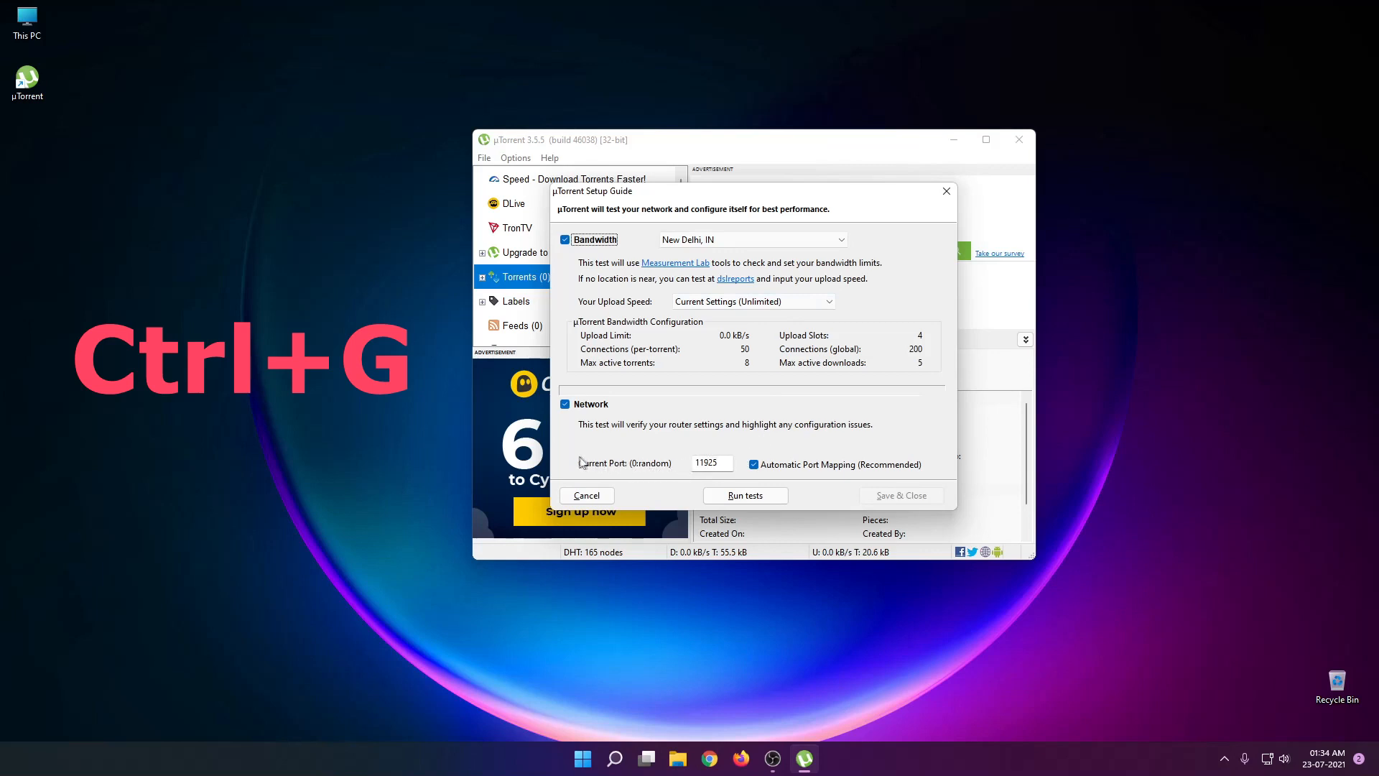
pyautogui.doubleClick(723, 468)
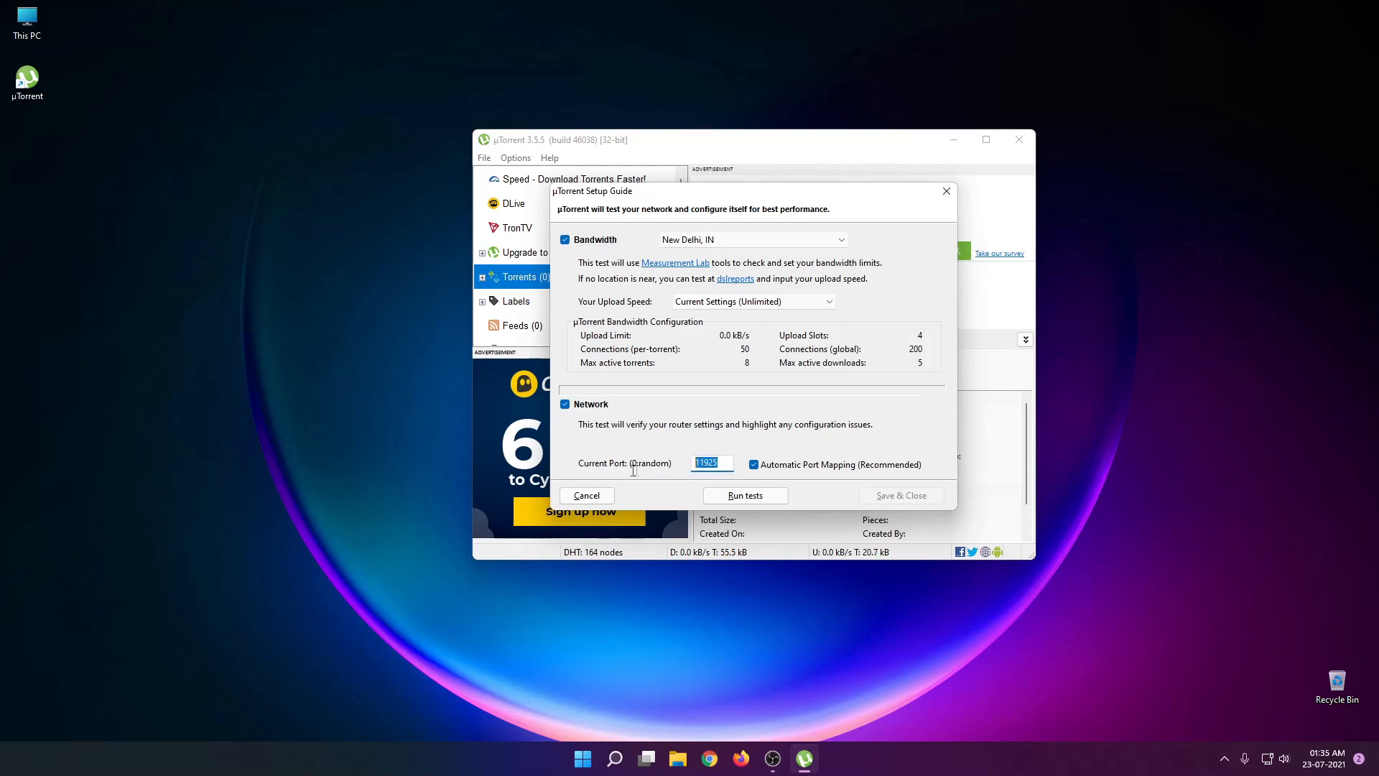
pyautogui.click(723, 462)
pyautogui.moveTo(723, 462); pyautogui.dragTo(689, 463)
pyautogui.click(725, 458)
pyautogui.moveTo(725, 459); pyautogui.dragTo(678, 464)
# Switch to Chrome and open canyouseeme.org.
pyautogui.click(711, 757)
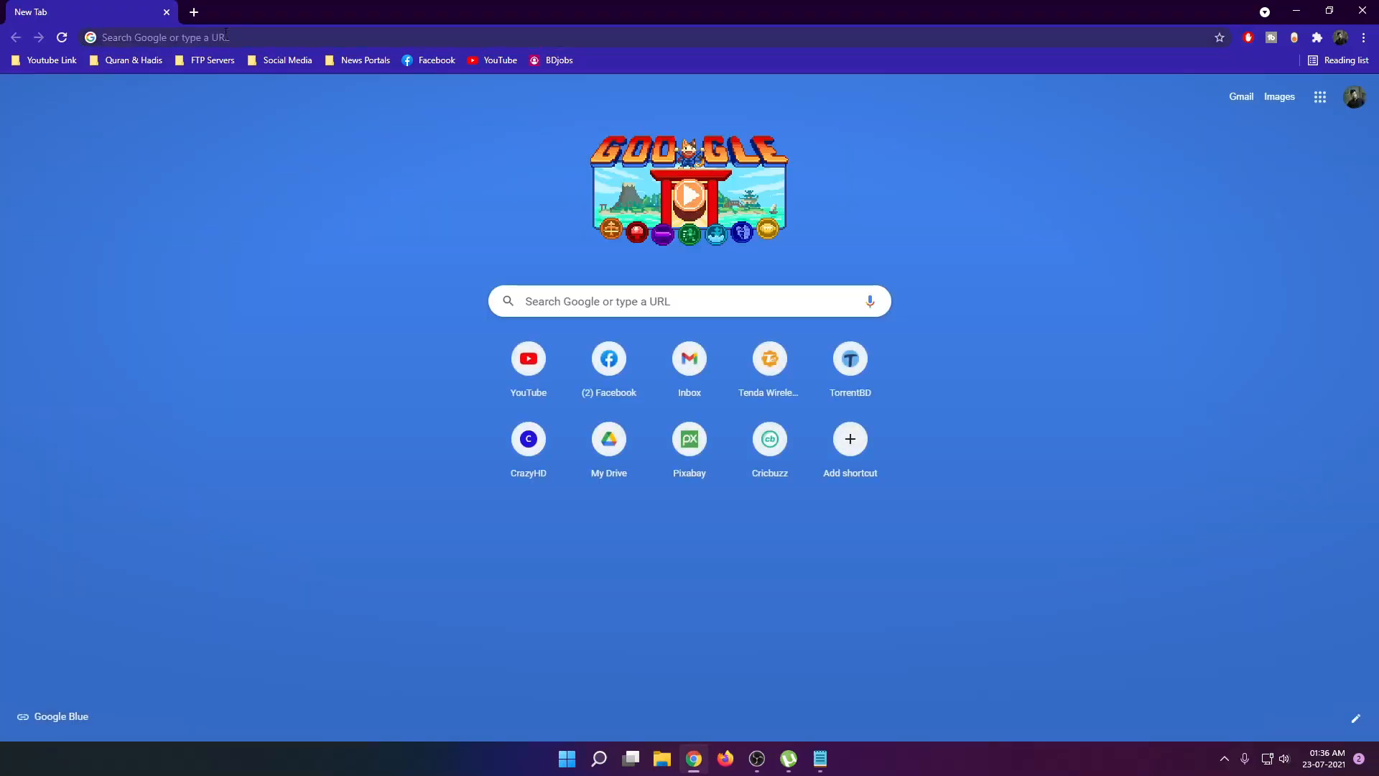
pyautogui.click(226, 34)
pyautogui.write('canyouseeme')
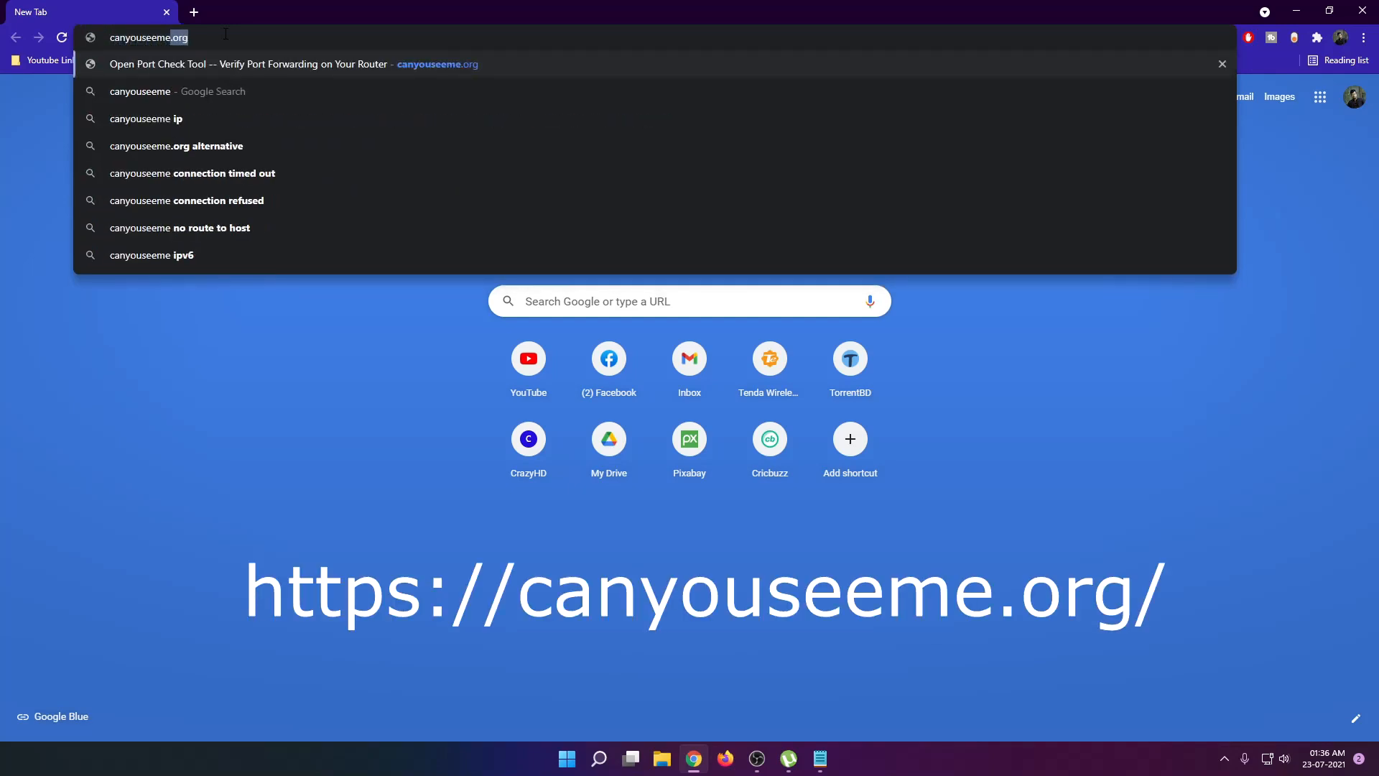
pyautogui.press('Return')
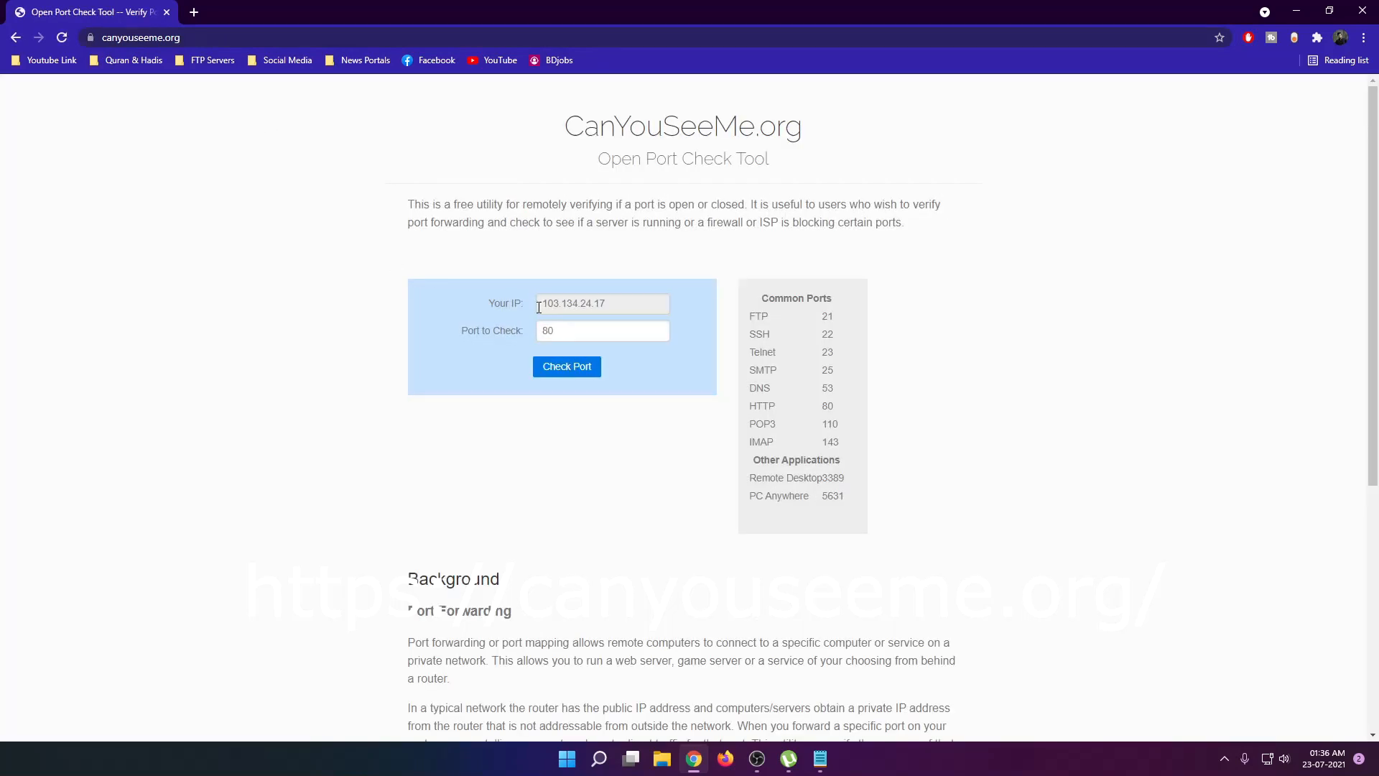
# Run the open port check for port 11925 on the detected public IP.
pyautogui.moveTo(624, 304); pyautogui.dragTo(477, 294)
pyautogui.click(665, 331)
pyautogui.press('BackSpace')
pyautogui.press('BackSpace')
pyautogui.write('11925')
pyautogui.click(571, 372)
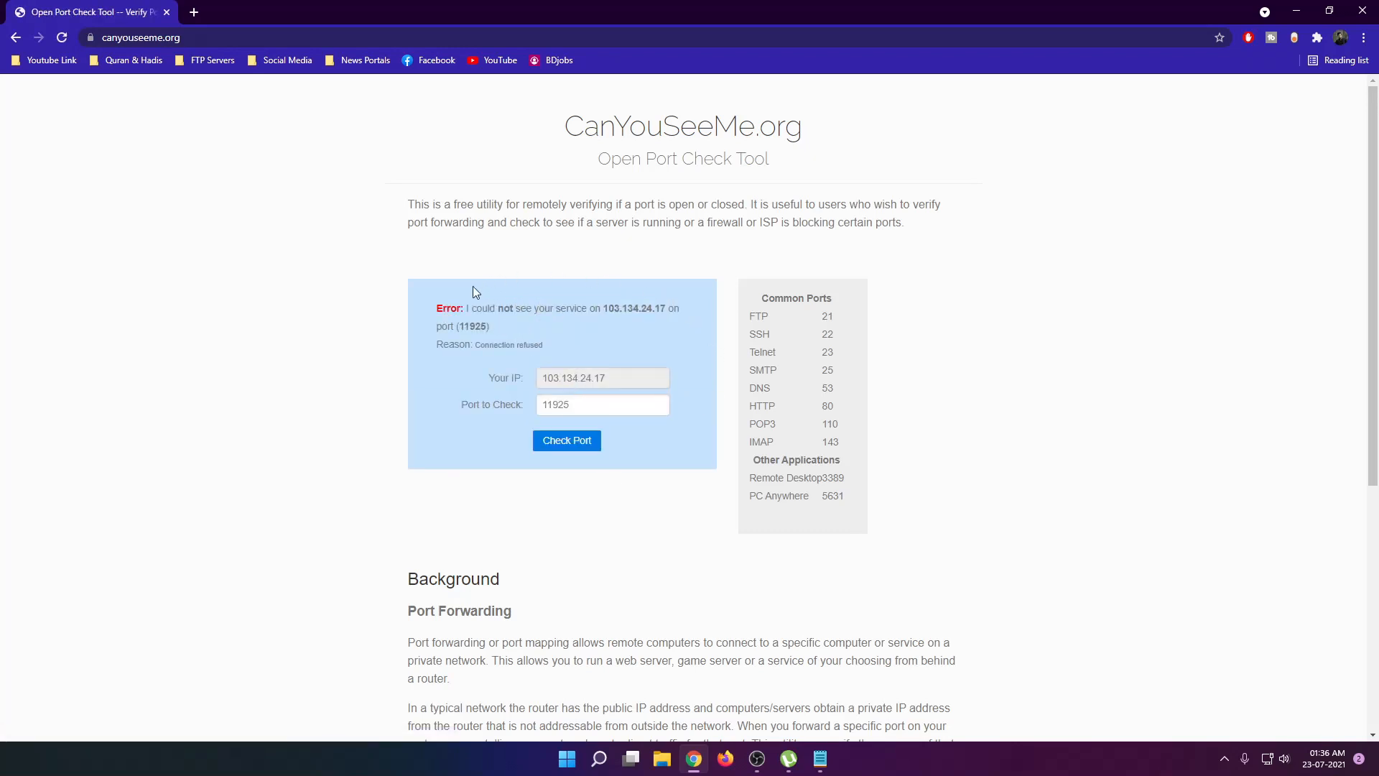
# Examine the port check's result message and open the desktop image Screenshot_1.png in a new browser tab.
pyautogui.moveTo(435, 307); pyautogui.dragTo(682, 307)
pyautogui.moveTo(516, 323); pyautogui.dragTo(430, 308)
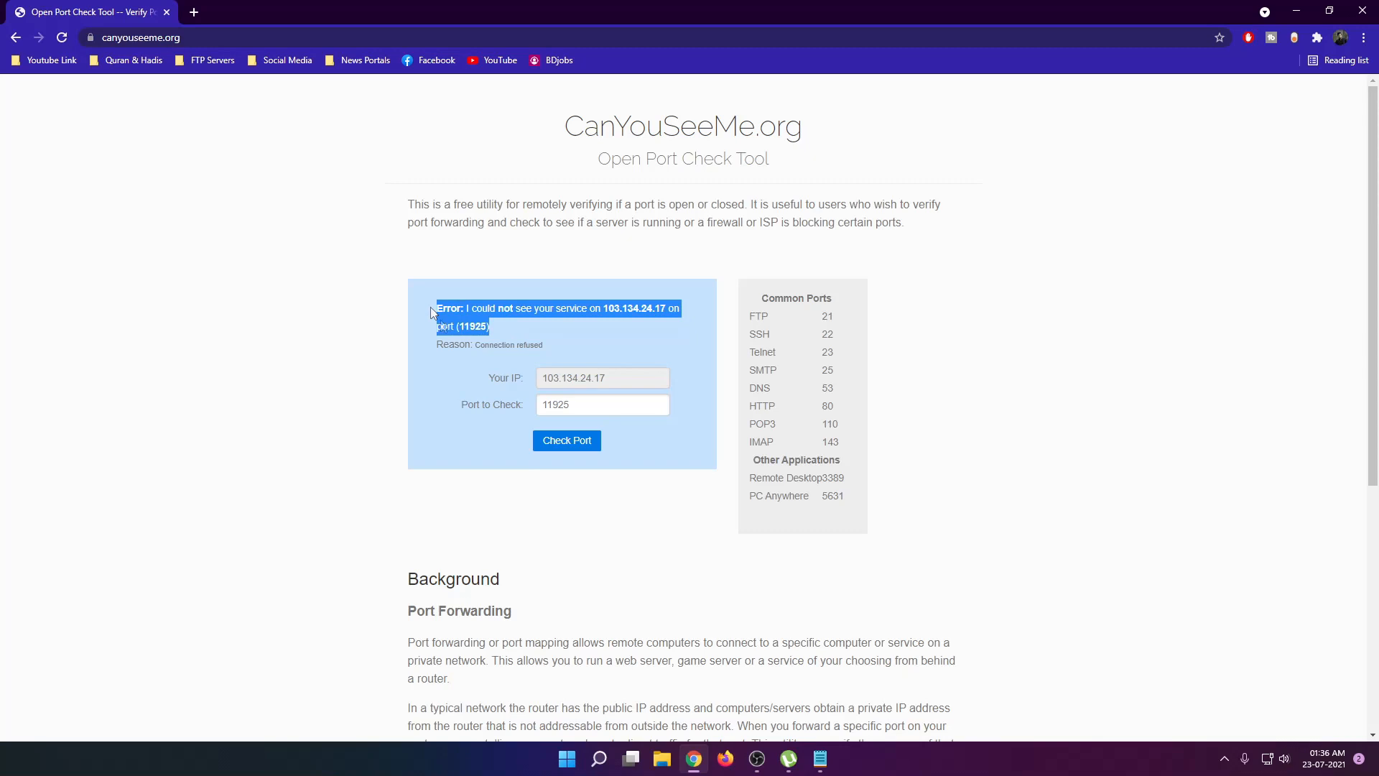
pyautogui.click(493, 330)
pyautogui.moveTo(493, 330)
pyautogui.mouseDown()
pyautogui.moveTo(424, 314)
pyautogui.moveTo(432, 296)
pyautogui.moveTo(505, 333)
pyautogui.mouseUp()
pyautogui.click(515, 329)
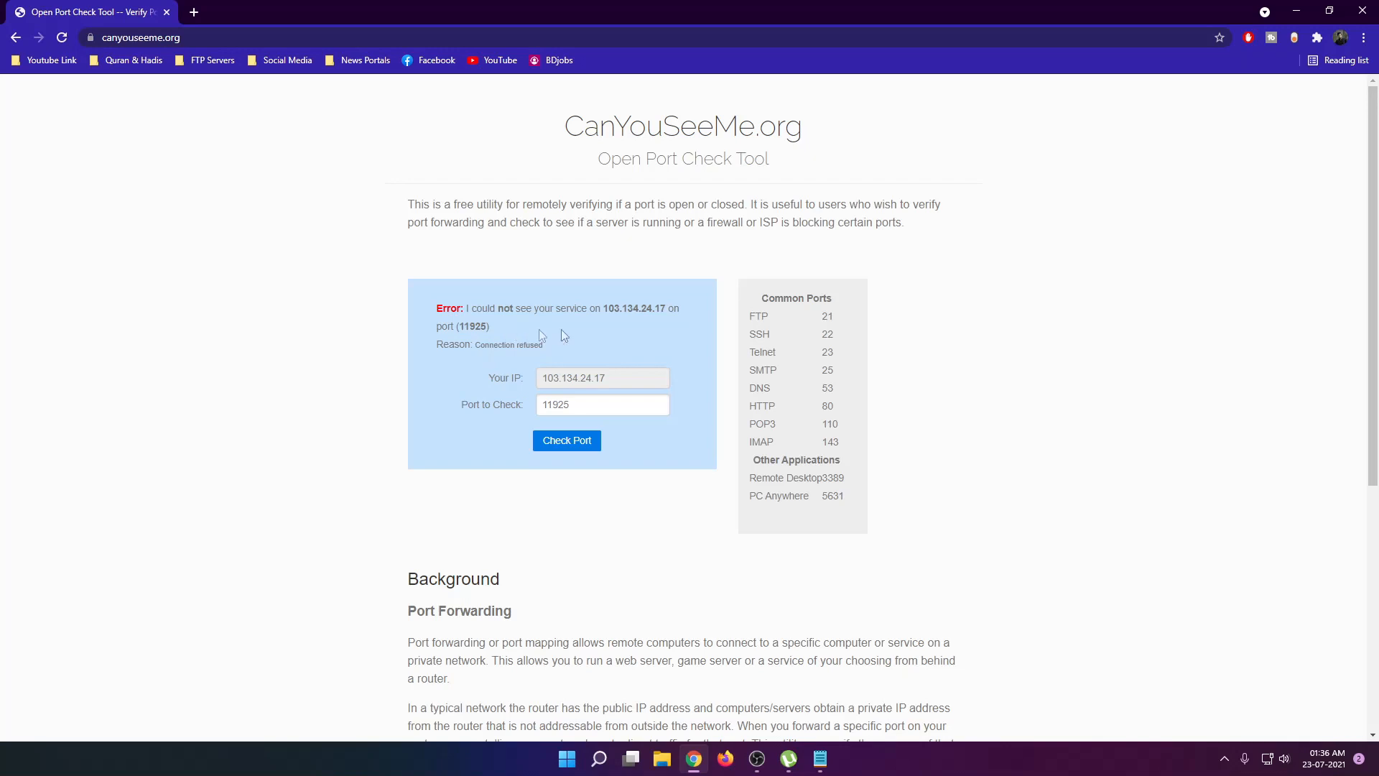
pyautogui.moveTo(604, 308); pyautogui.dragTo(665, 307)
pyautogui.moveTo(494, 324); pyautogui.dragTo(434, 307)
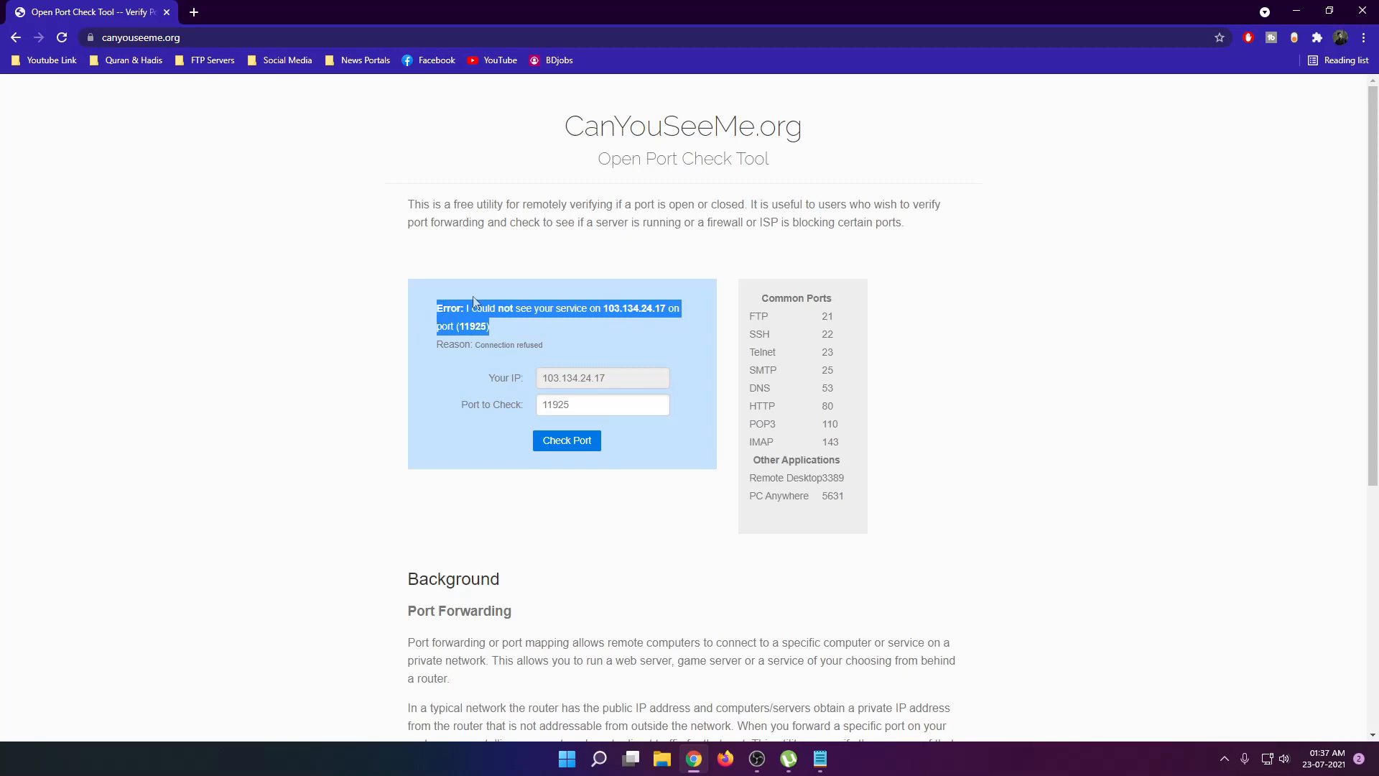
pyautogui.click(665, 265)
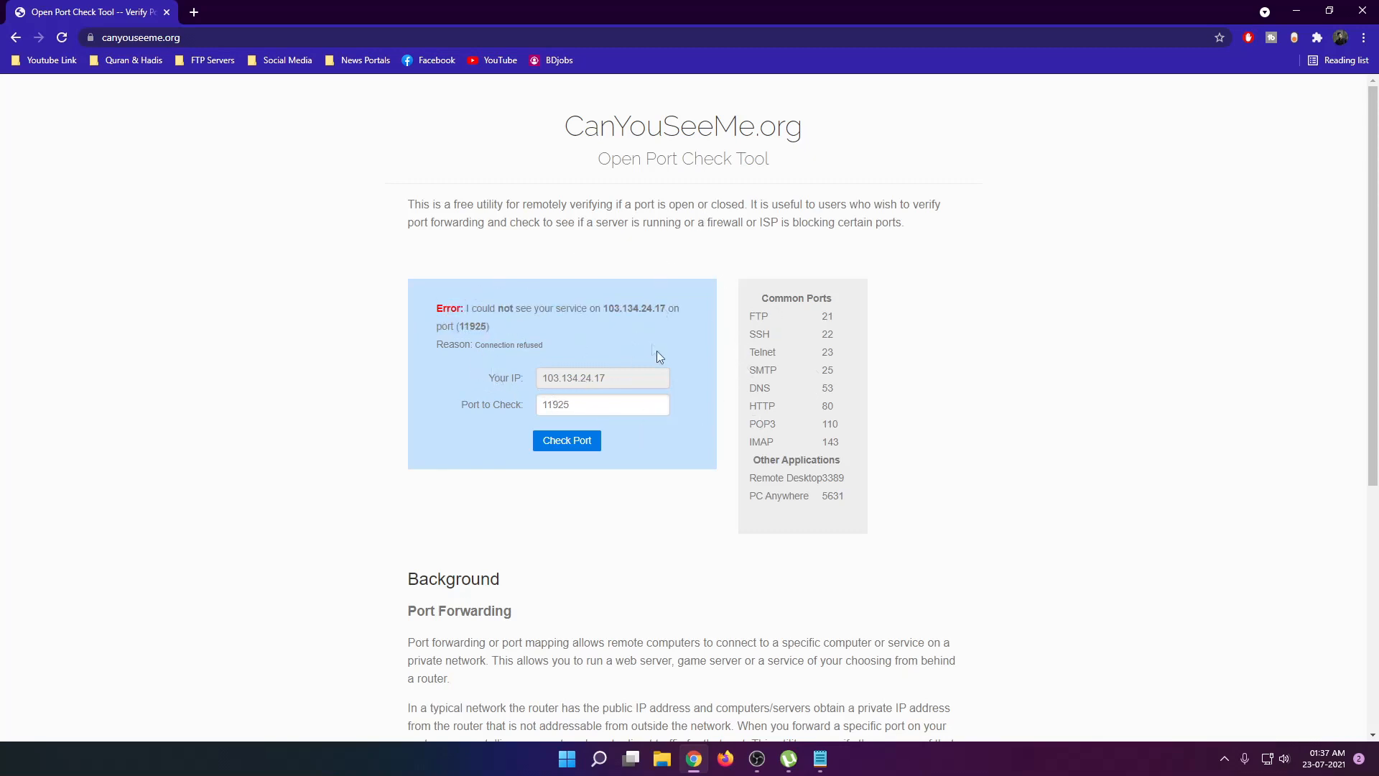
pyautogui.moveTo(1378, 517); pyautogui.dragTo(789, 364)
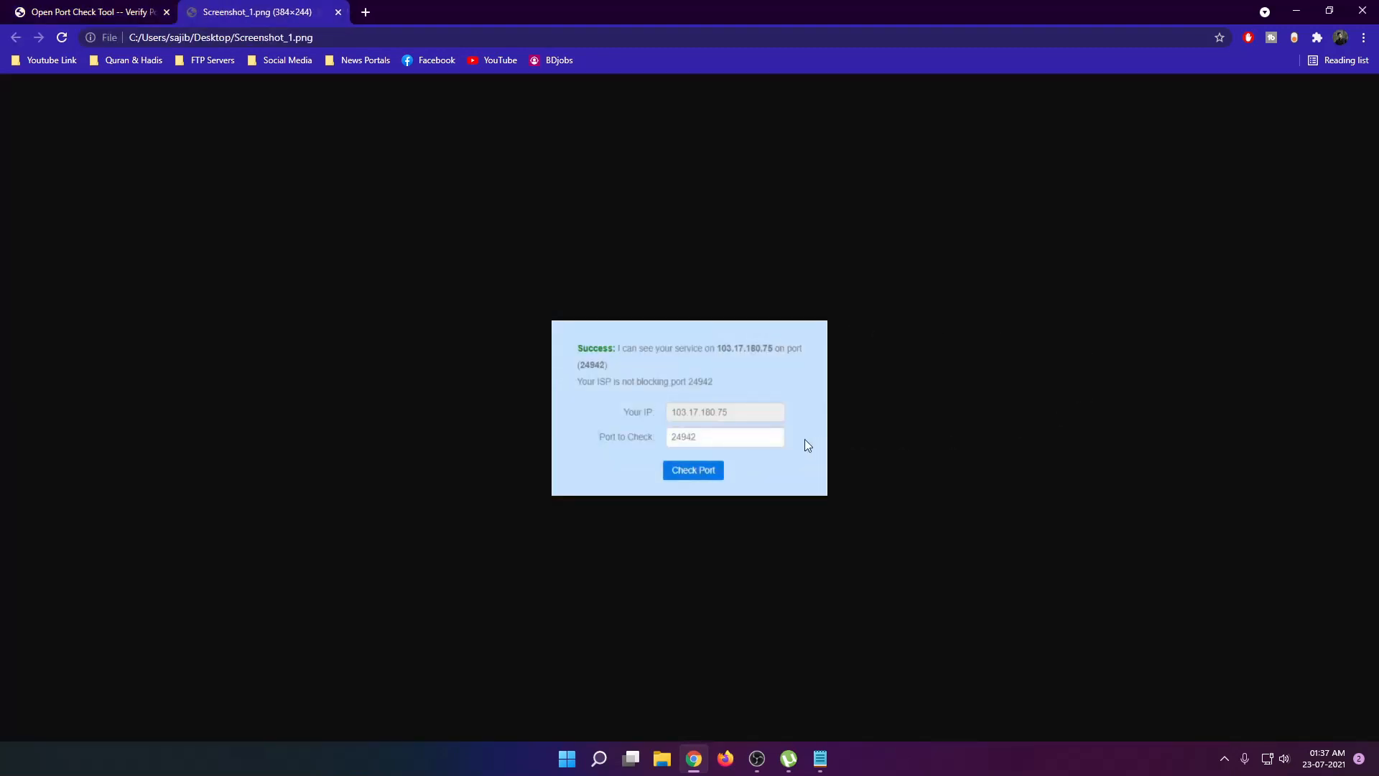